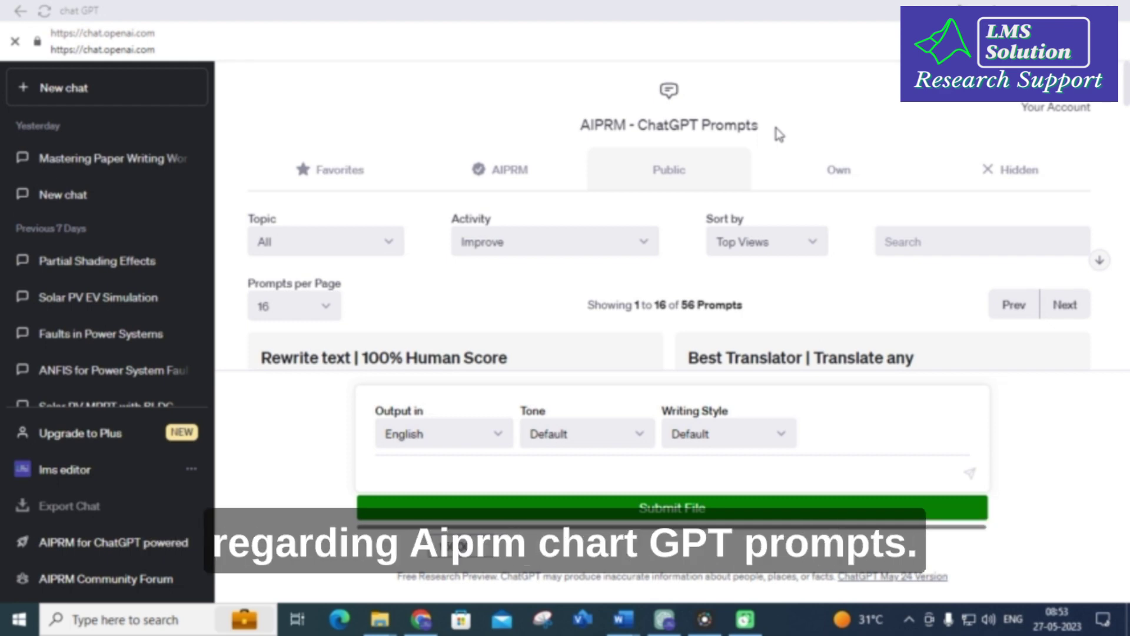
- Keep the activity filter on Improve and load the 'Rewrite text | 100% Human Score' prompt
{"action": "left_click", "coordinate": [575, 248]}
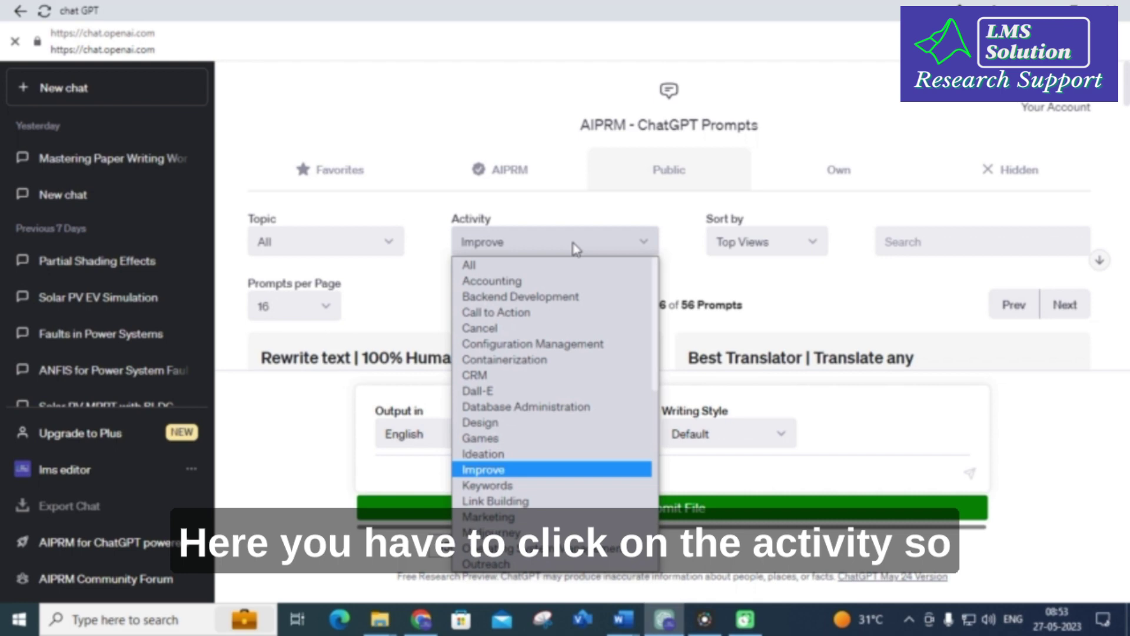
{"action": "scroll", "coordinate": [581, 341], "scroll_direction": "down", "scroll_amount": 7}
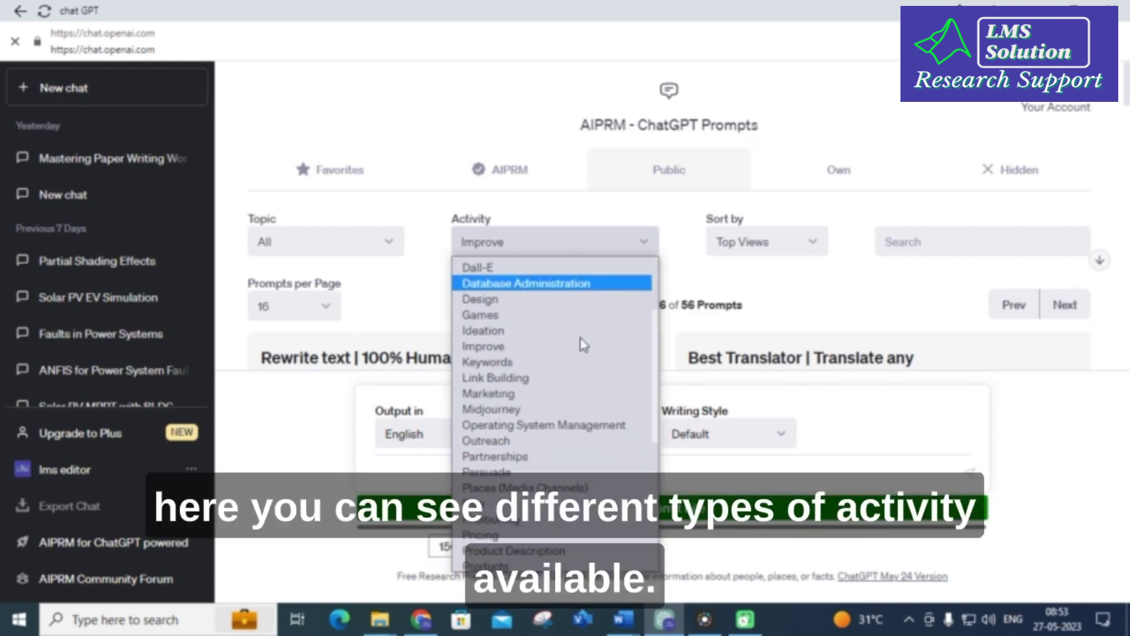
{"action": "scroll", "coordinate": [538, 422], "scroll_direction": "up", "scroll_amount": 7}
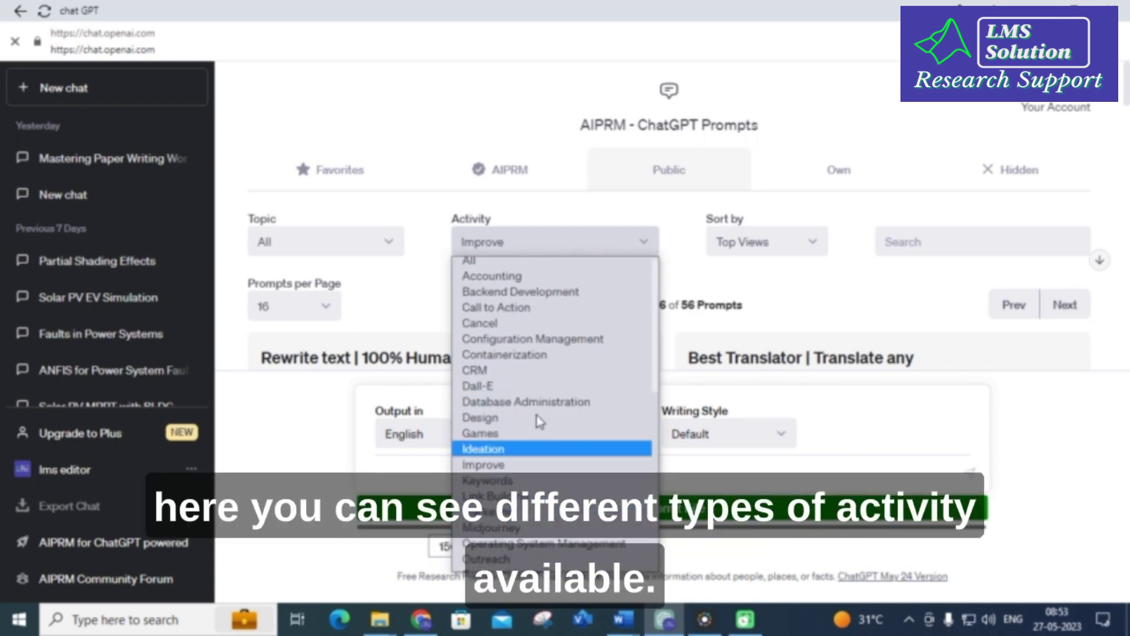
{"action": "left_click", "coordinate": [526, 471]}
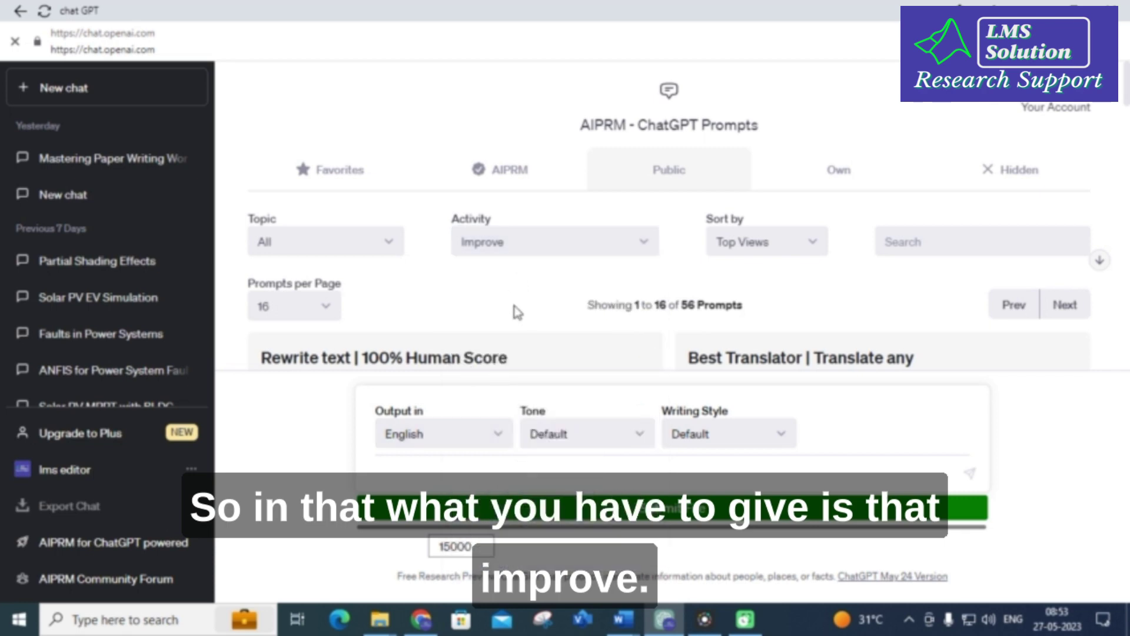
{"action": "scroll", "coordinate": [533, 282], "scroll_direction": "down", "scroll_amount": 3}
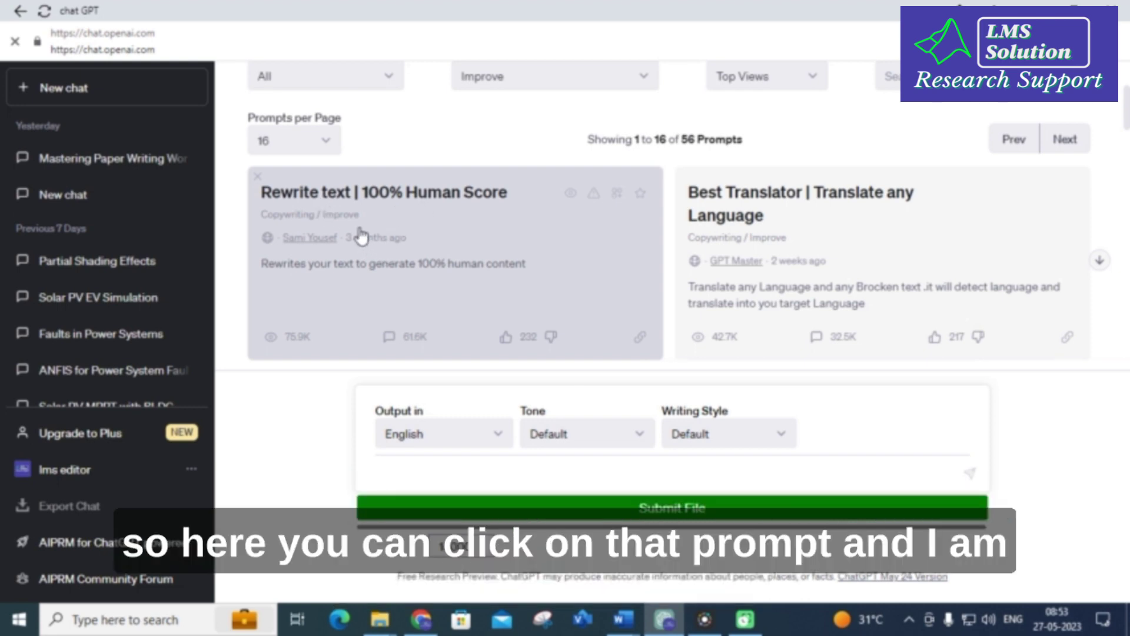
{"action": "left_click", "coordinate": [362, 236]}
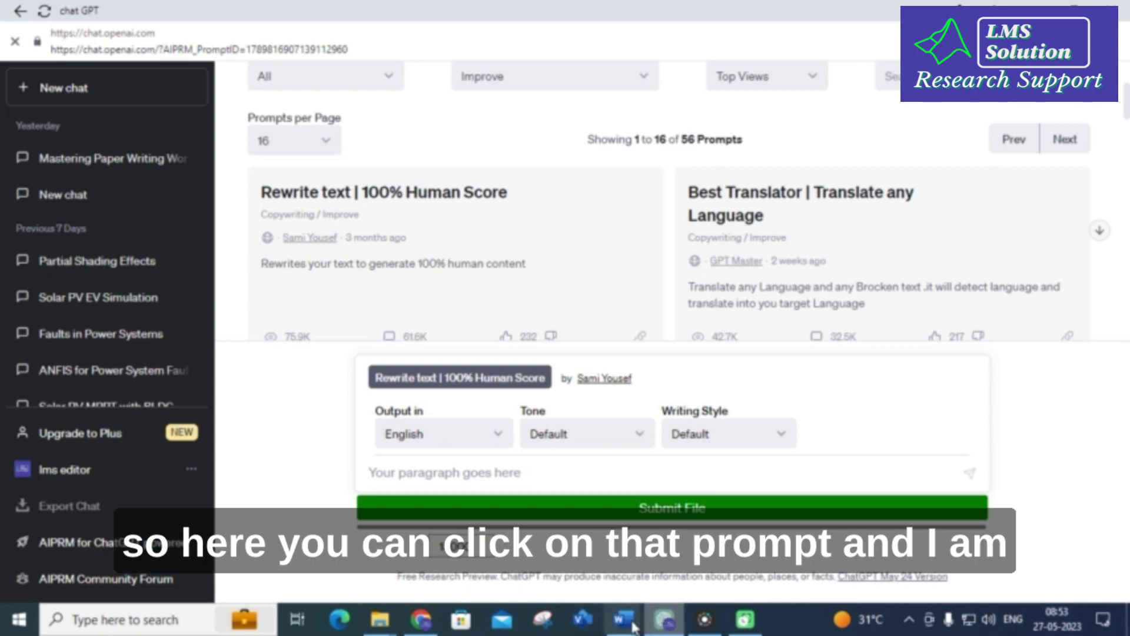
- Copy the Photovoltaic systems paragraph from the Word document and return to ChatGPT
{"action": "left_click", "coordinate": [624, 618]}
{"action": "scroll", "coordinate": [364, 420], "scroll_direction": "down", "scroll_amount": 4}
{"action": "scroll", "coordinate": [365, 420], "scroll_direction": "down", "scroll_amount": 8}
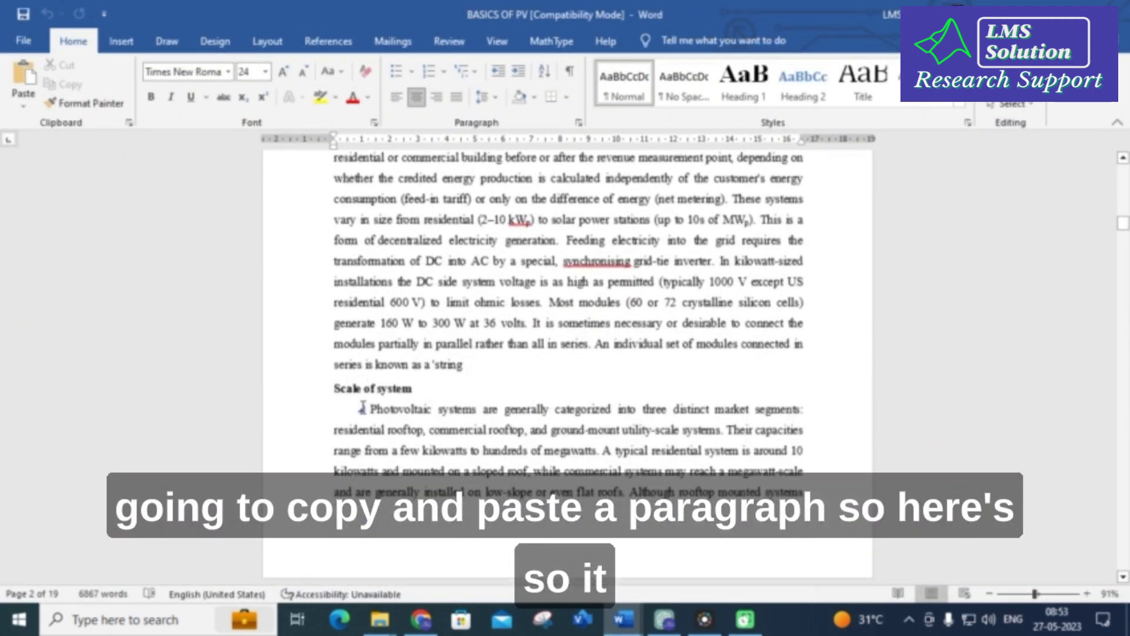
{"action": "scroll", "coordinate": [362, 408], "scroll_direction": "down", "scroll_amount": 1}
{"action": "triple_click", "coordinate": [680, 452]}
{"action": "key", "text": "ctrl+c"}
{"action": "scroll", "coordinate": [683, 430], "scroll_direction": "down", "scroll_amount": 3}
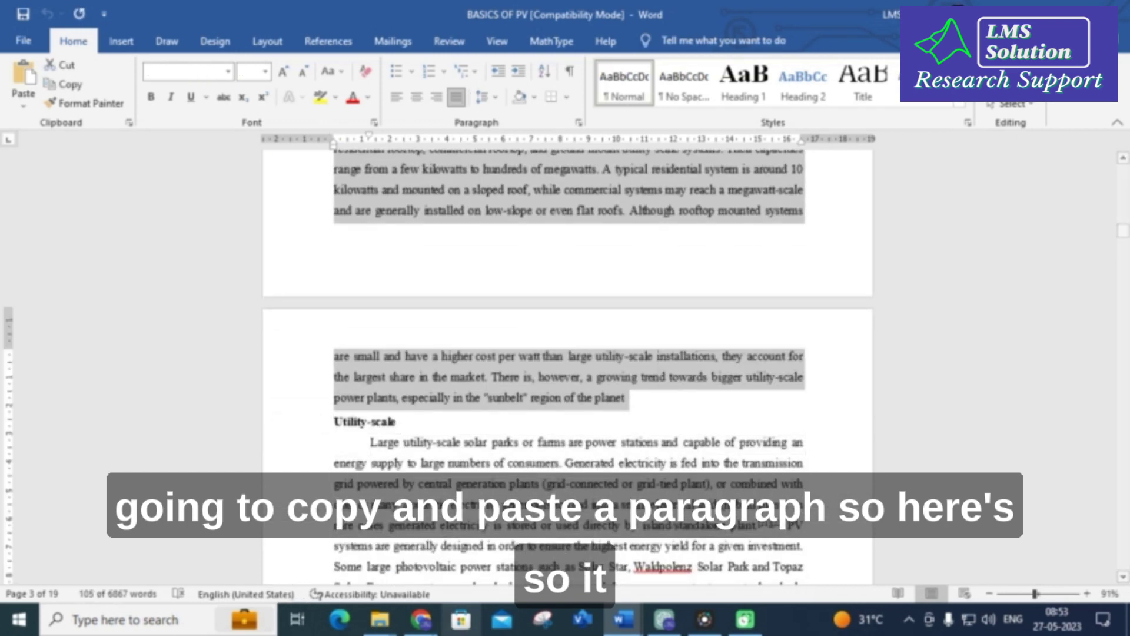
{"action": "left_click", "coordinate": [421, 620]}
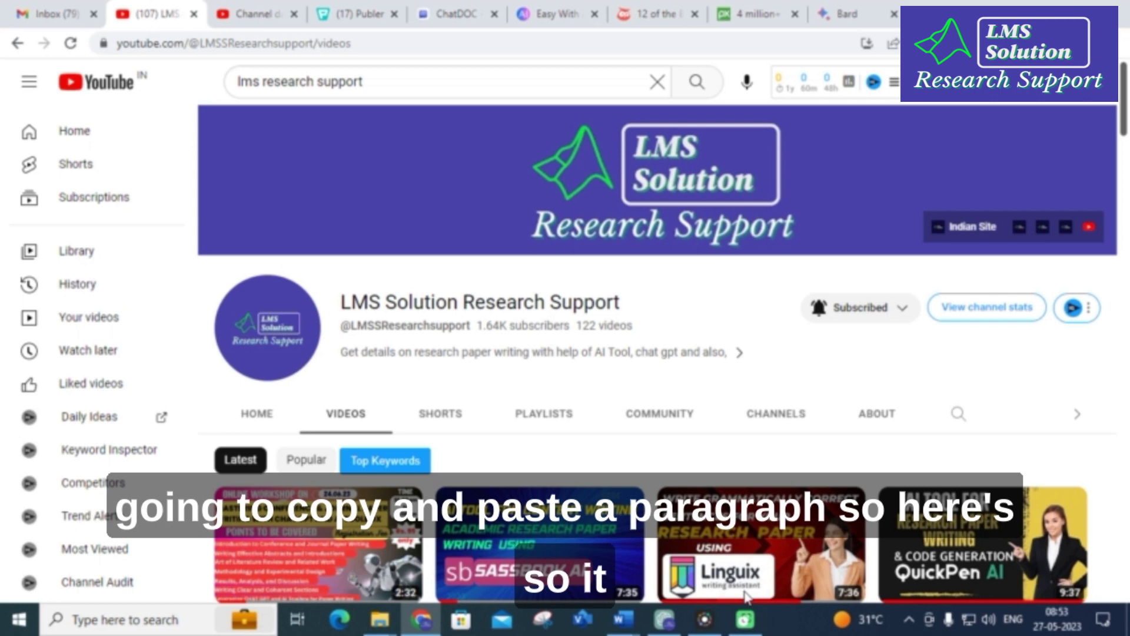
{"action": "left_click", "coordinate": [665, 619]}
- Submit the photovoltaic paragraph to the 100% Human Score prompt and review the rewrite
{"action": "key", "text": "ctrl+v"}
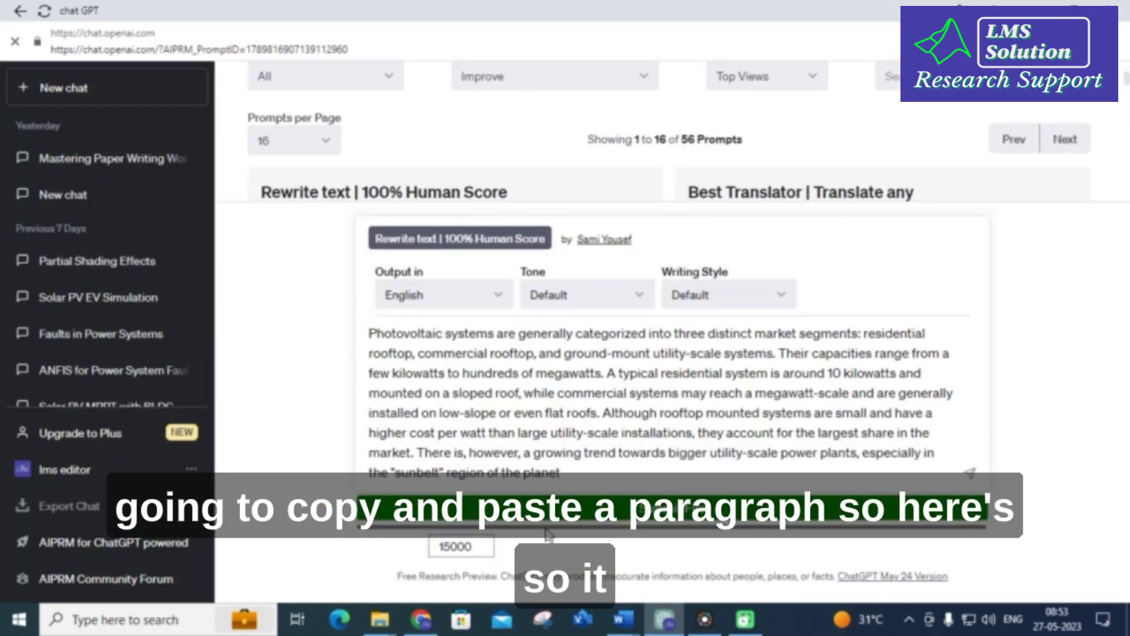
{"action": "key", "text": "Return"}
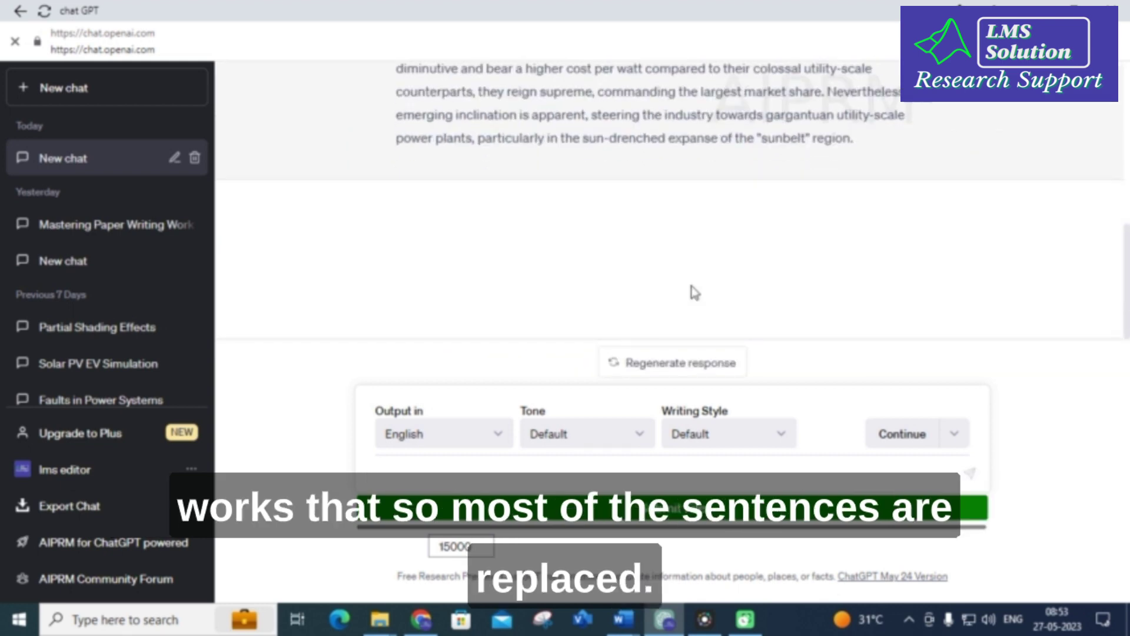
{"action": "scroll", "coordinate": [694, 292], "scroll_direction": "down", "scroll_amount": 3}
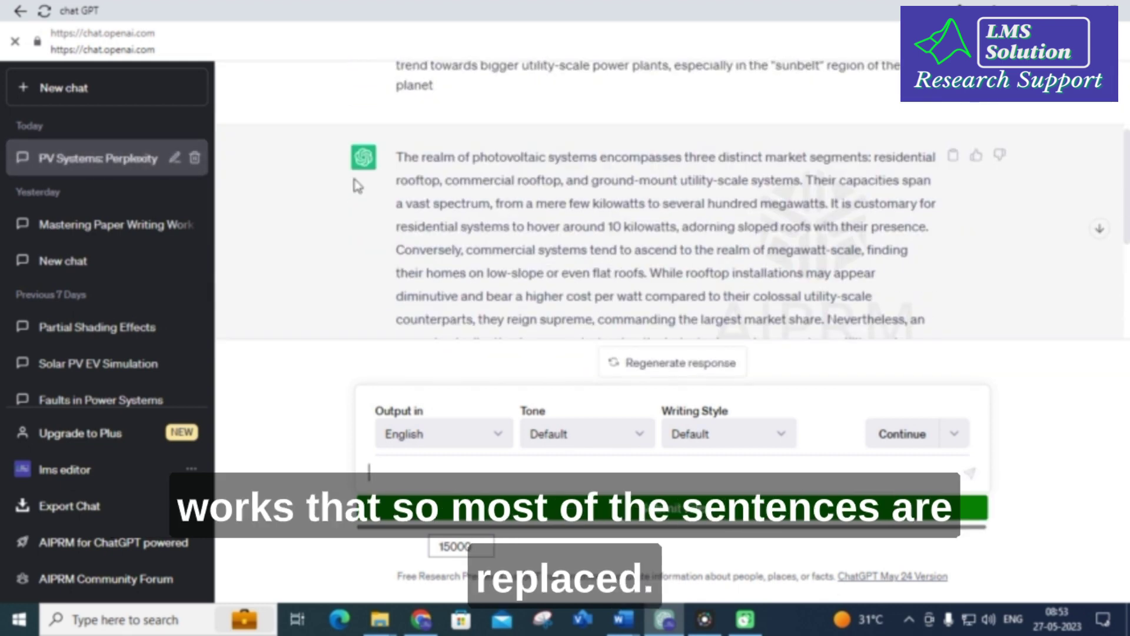
{"action": "scroll", "coordinate": [524, 225], "scroll_direction": "up", "scroll_amount": 2}
{"action": "scroll", "coordinate": [530, 218], "scroll_direction": "up", "scroll_amount": 2}
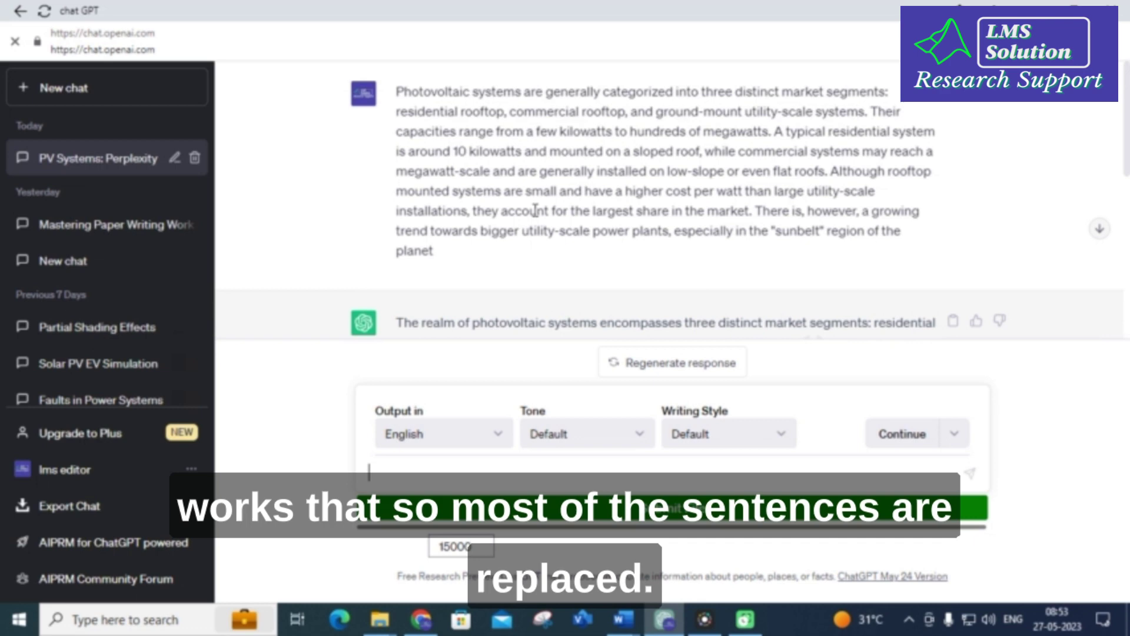
{"action": "scroll", "coordinate": [535, 210], "scroll_direction": "down", "scroll_amount": 3}
{"action": "scroll", "coordinate": [442, 218], "scroll_direction": "up", "scroll_amount": 3}
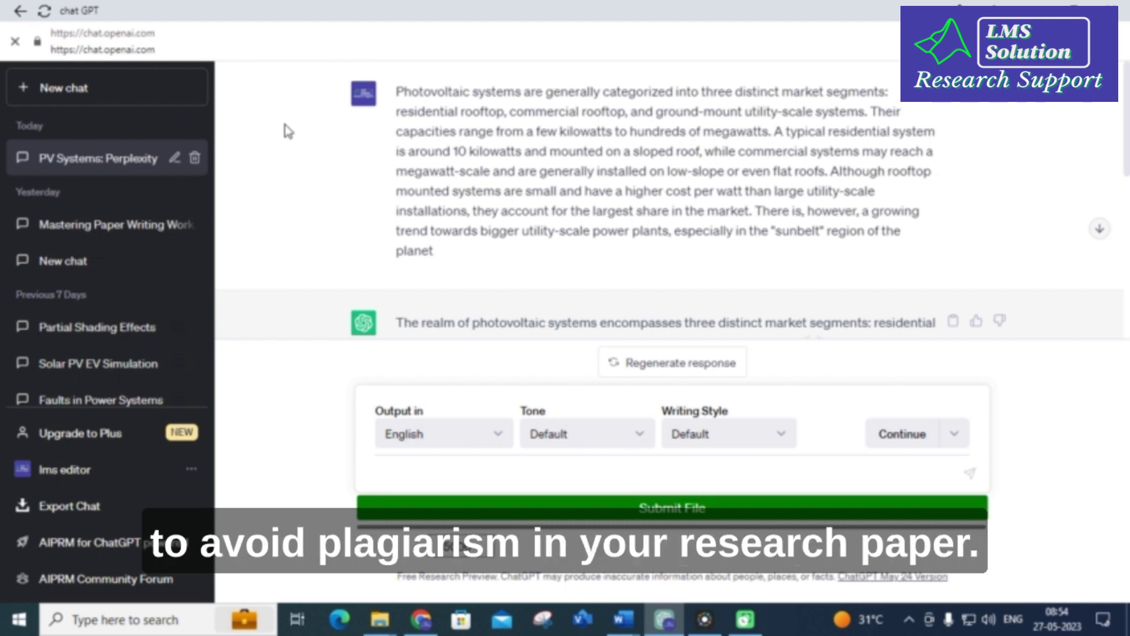
- In a new chat, submit the paragraph to 'Rewrite Any Paragraph in 10+ Unique Formats'
{"action": "left_click", "coordinate": [105, 93]}
{"action": "scroll", "coordinate": [583, 255], "scroll_direction": "up", "scroll_amount": 10}
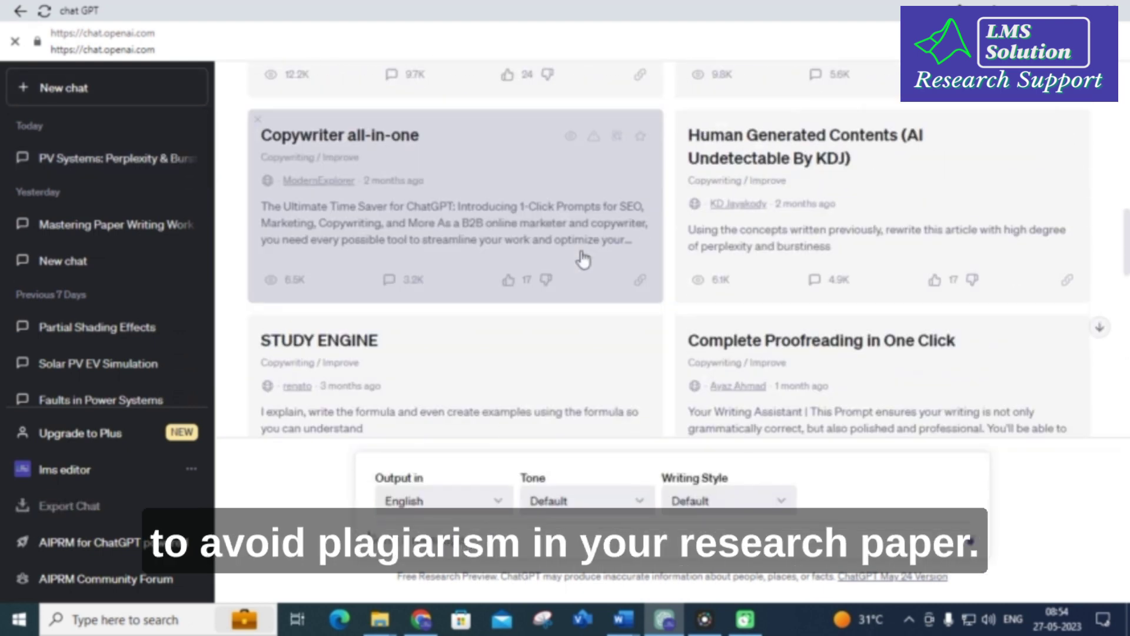
{"action": "scroll", "coordinate": [583, 259], "scroll_direction": "up", "scroll_amount": 12}
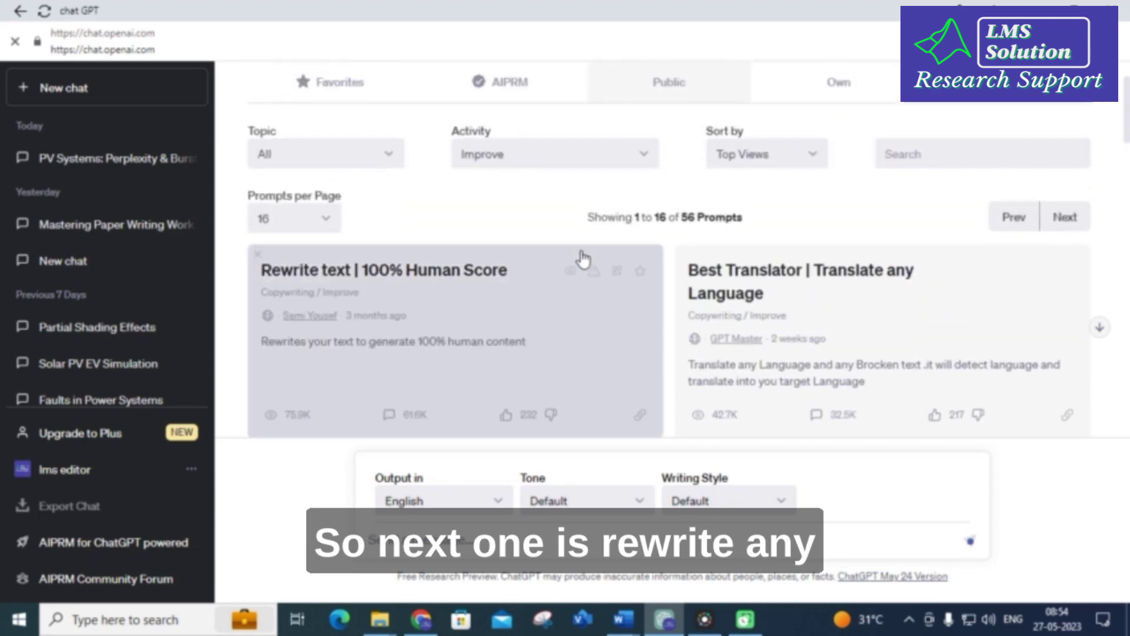
{"action": "scroll", "coordinate": [583, 259], "scroll_direction": "down", "scroll_amount": 5}
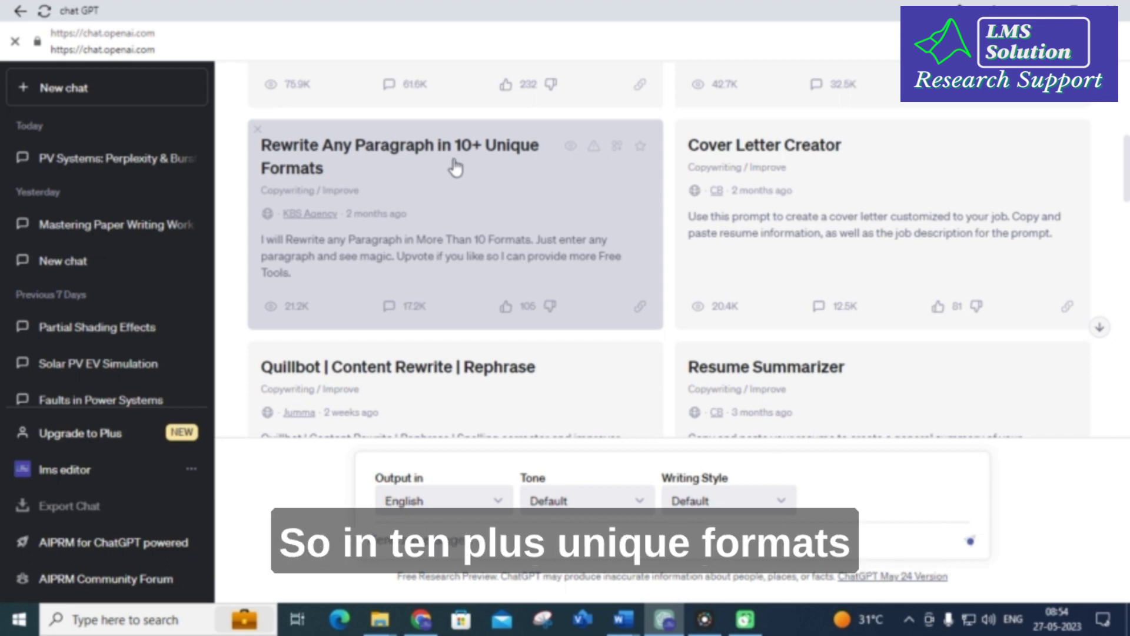
{"action": "left_click", "coordinate": [392, 162]}
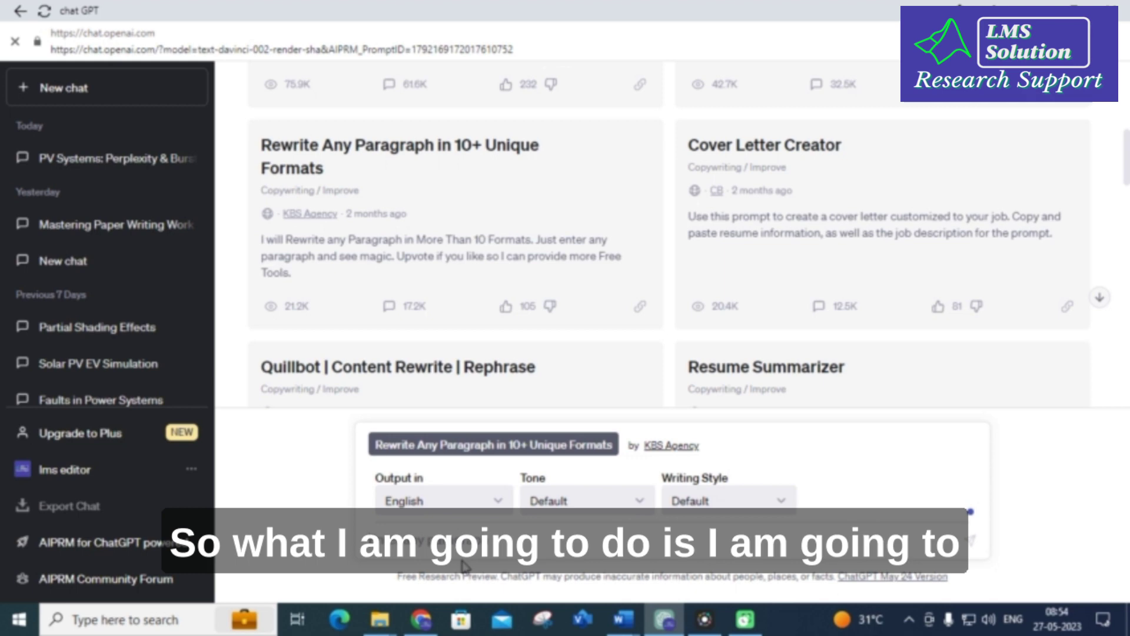
{"action": "type", "text": "Photovoltaic systems are generally categorized into three distinct market segments residential rooftop, commercial rooftop, and ground-mount utility-scale systems. Their capacities range from a few kilowatts to hundreds of megawatts. A typical residential system is around 10 kilowatts and mounted on a sloped roof, while commercial systems may reach a megawatt-scale and are generally installed on low-slope or even flat roofs. Although rooftop mounted systems are small and have a higher cost per watt than large utility-scale installations, they account for the largest share in the market. There is, however, a growing trend towards bigger utility-scale power plants, especially in the \"sunbelt\" region of the planet"}
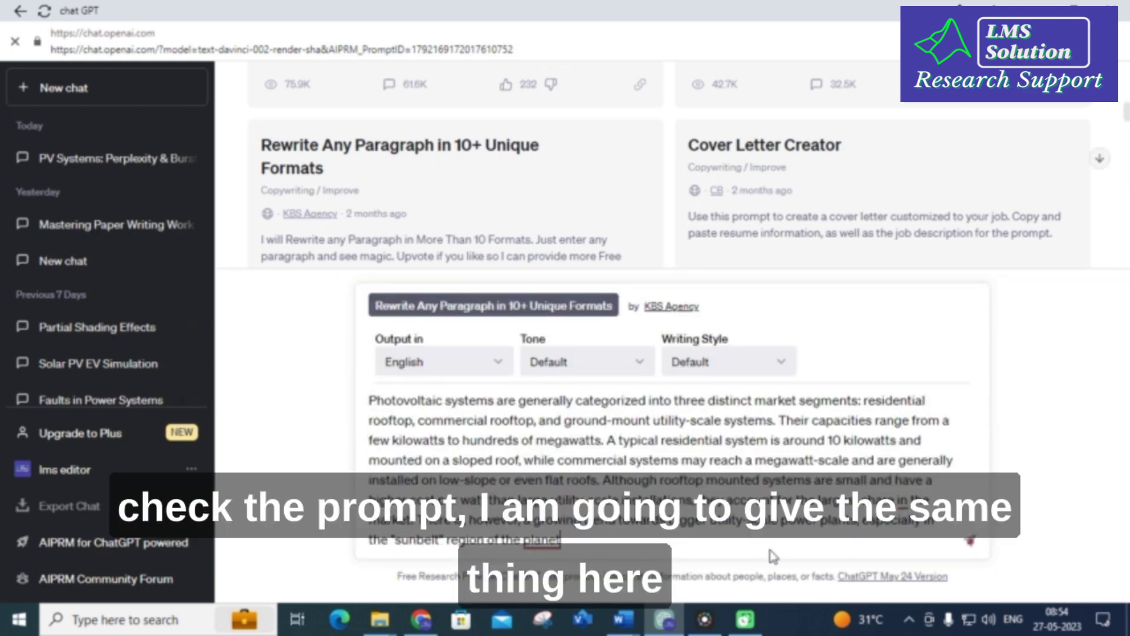
{"action": "key", "text": "Return"}
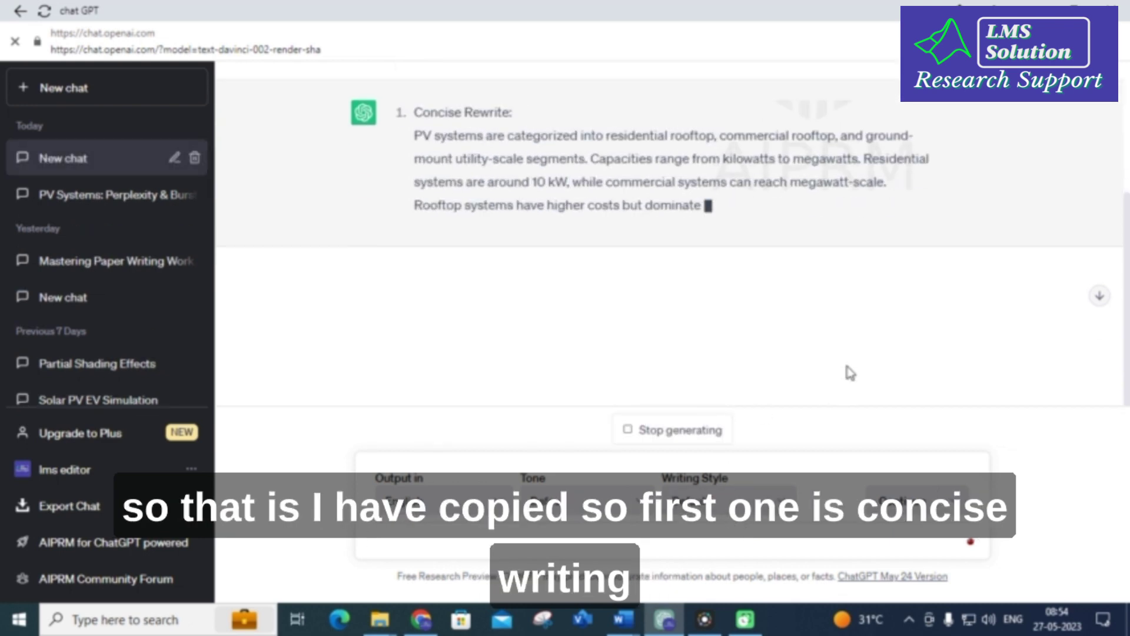
- Follow the streaming reply down through its numbered rewrites as they are generated
{"action": "scroll", "coordinate": [917, 353], "scroll_direction": "up", "scroll_amount": 5}
{"action": "scroll", "coordinate": [824, 324], "scroll_direction": "down", "scroll_amount": 4}
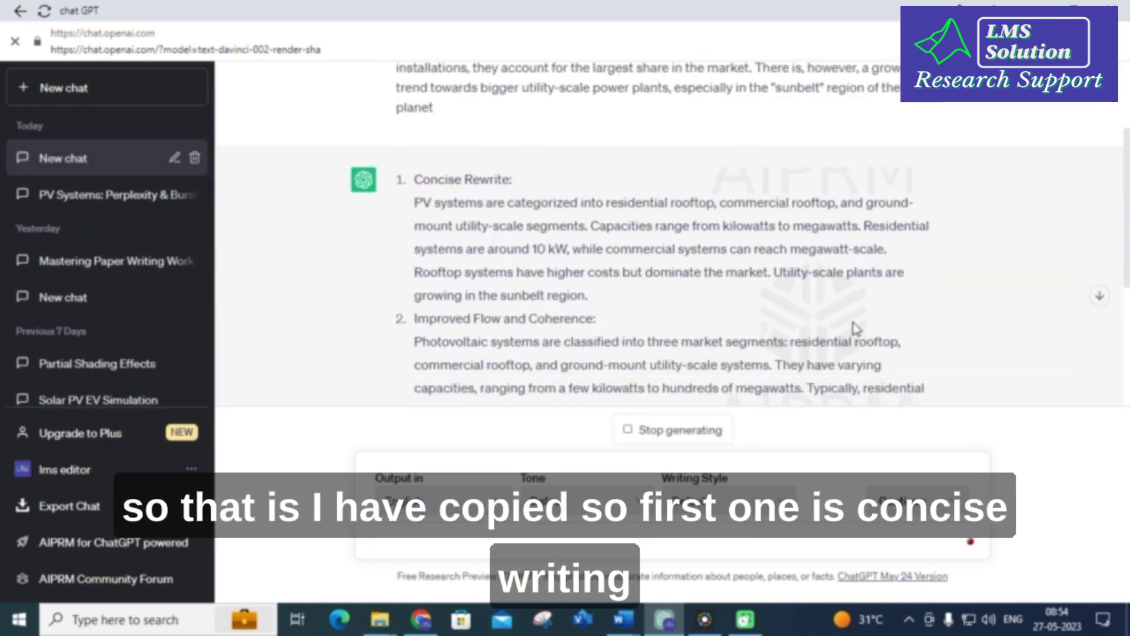
{"action": "scroll", "coordinate": [459, 206], "scroll_direction": "down", "scroll_amount": 2}
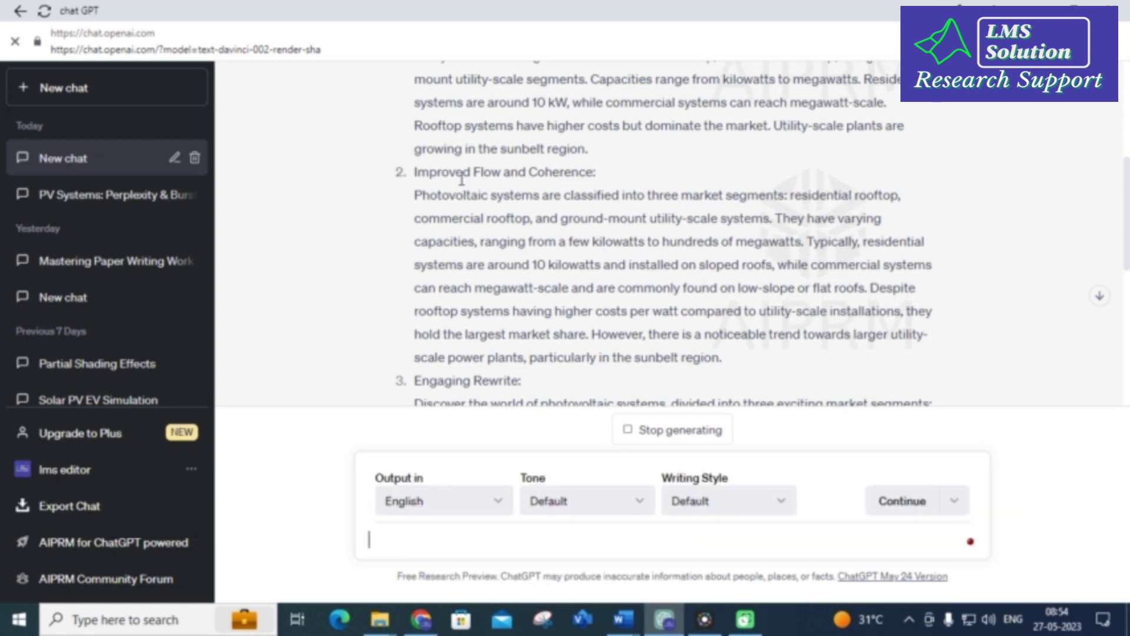
{"action": "scroll", "coordinate": [454, 189], "scroll_direction": "down", "scroll_amount": 4}
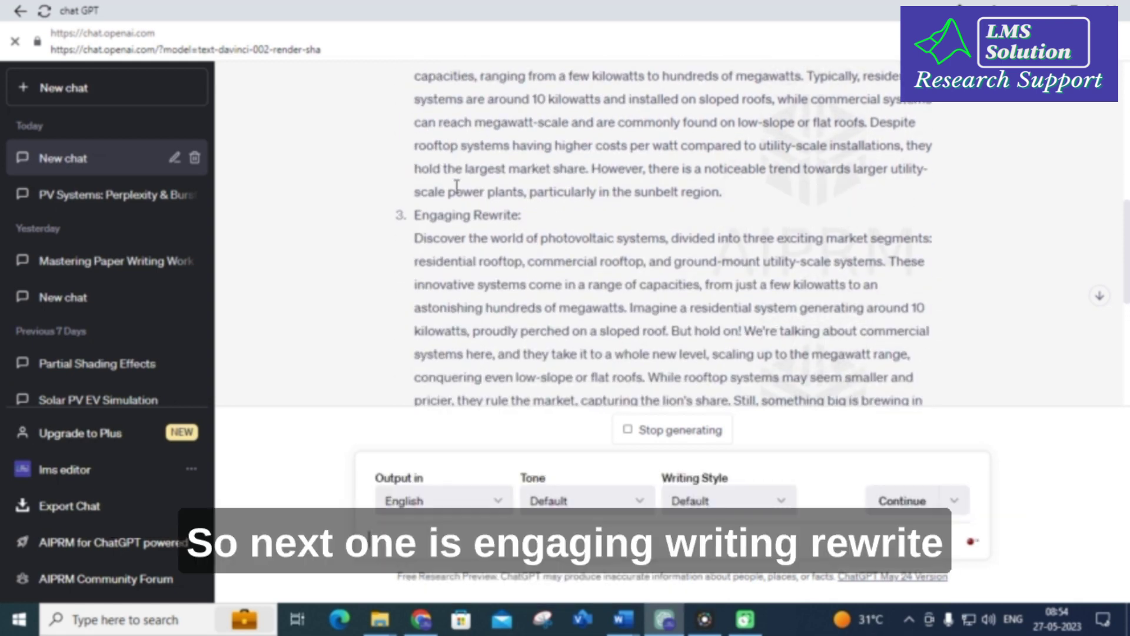
{"action": "scroll", "coordinate": [457, 187], "scroll_direction": "down", "scroll_amount": 4}
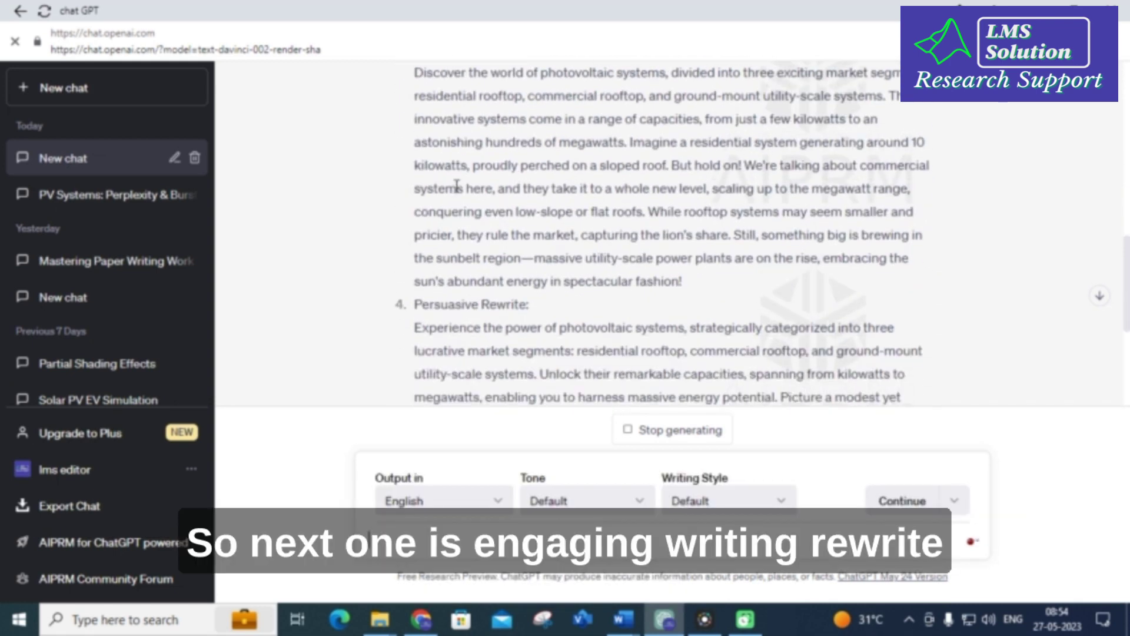
{"action": "scroll", "coordinate": [454, 195], "scroll_direction": "down", "scroll_amount": 4}
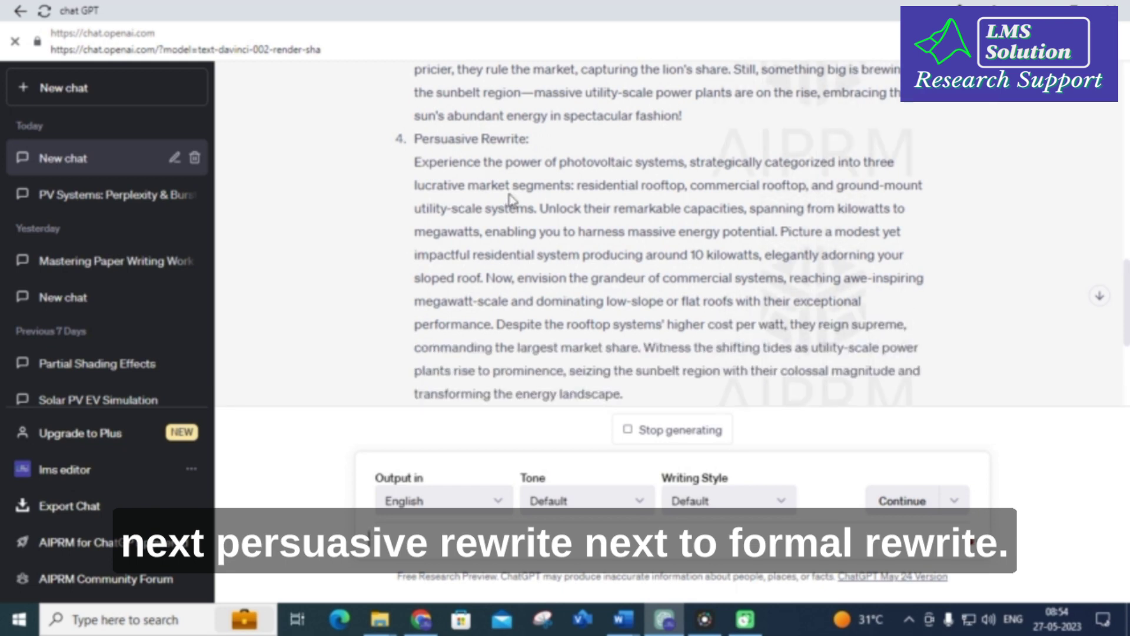
{"action": "scroll", "coordinate": [506, 198], "scroll_direction": "down", "scroll_amount": 4}
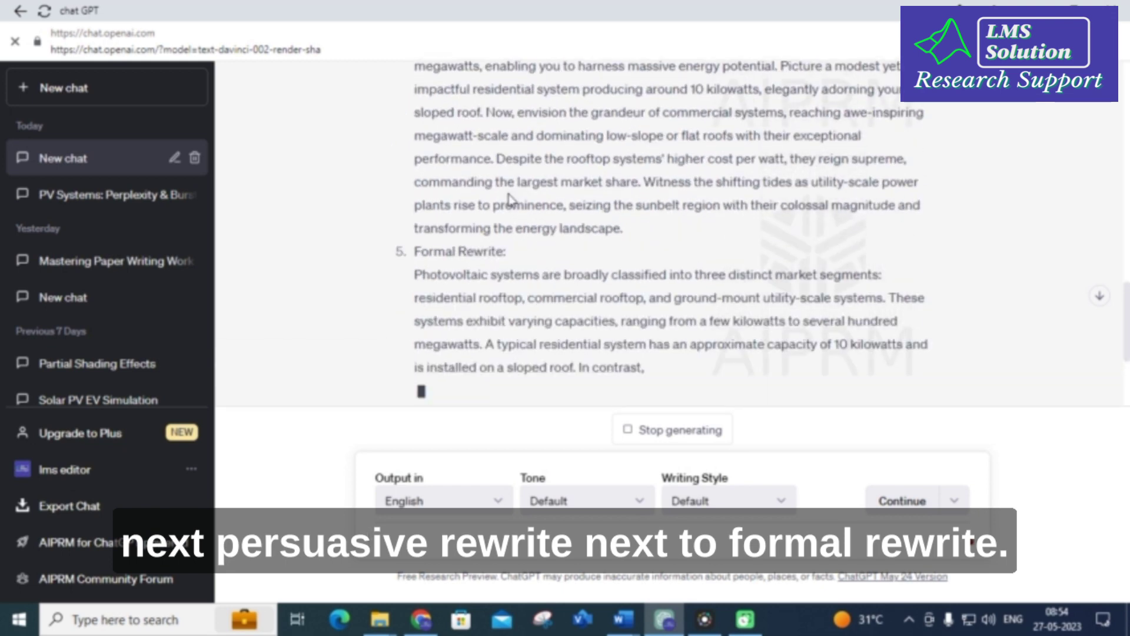
{"action": "scroll", "coordinate": [508, 199], "scroll_direction": "down", "scroll_amount": 4}
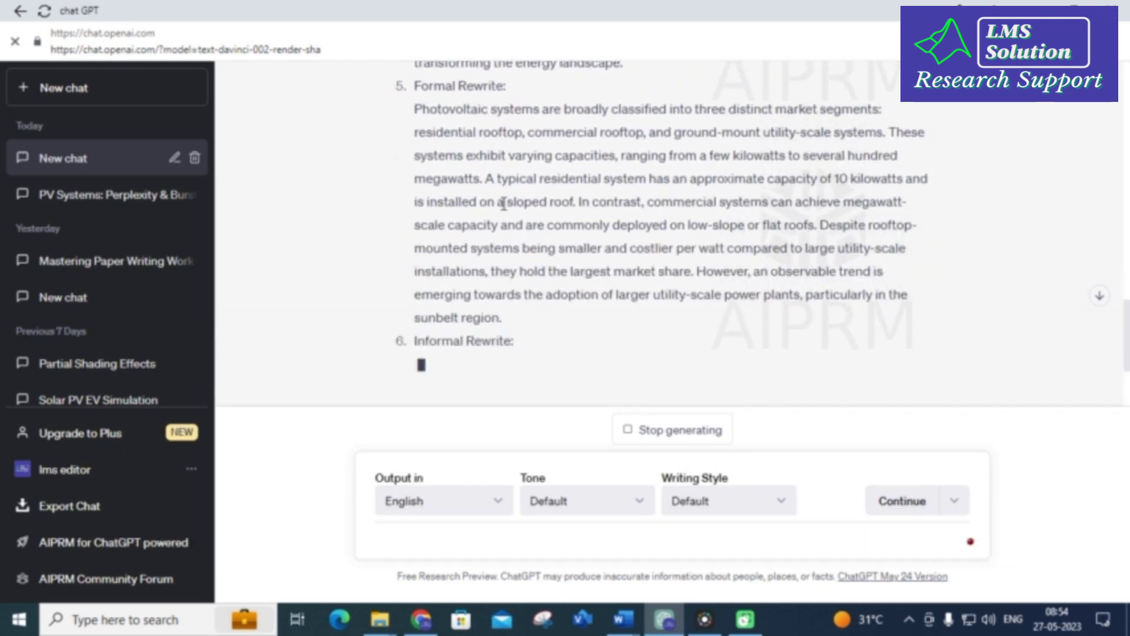
{"action": "scroll", "coordinate": [495, 216], "scroll_direction": "down", "scroll_amount": 2}
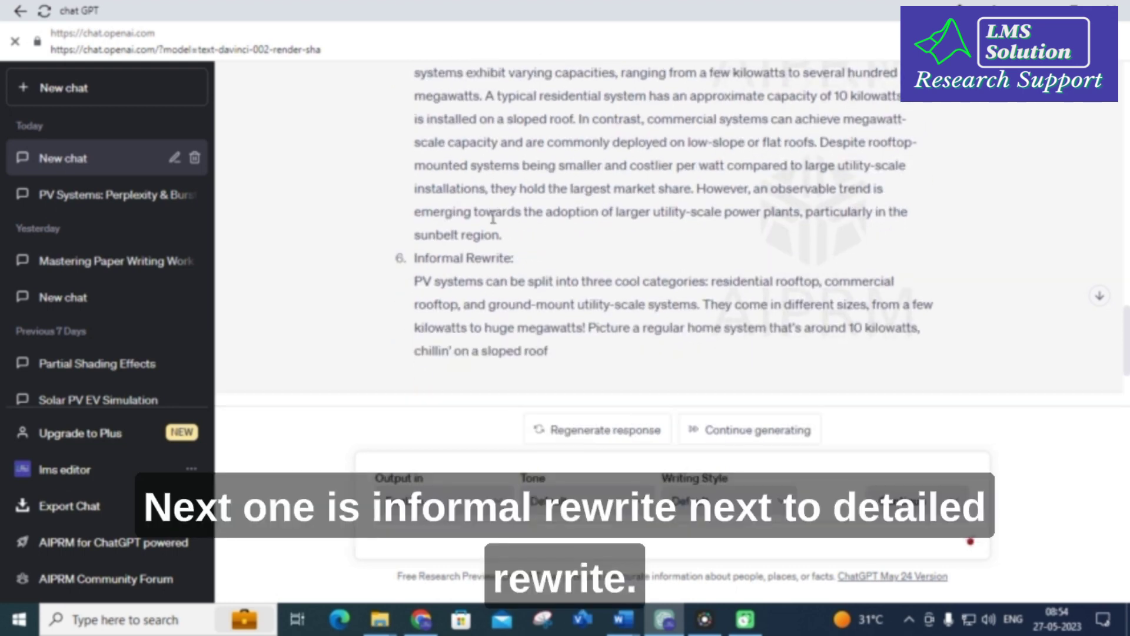
{"action": "scroll", "coordinate": [486, 232], "scroll_direction": "down", "scroll_amount": 3}
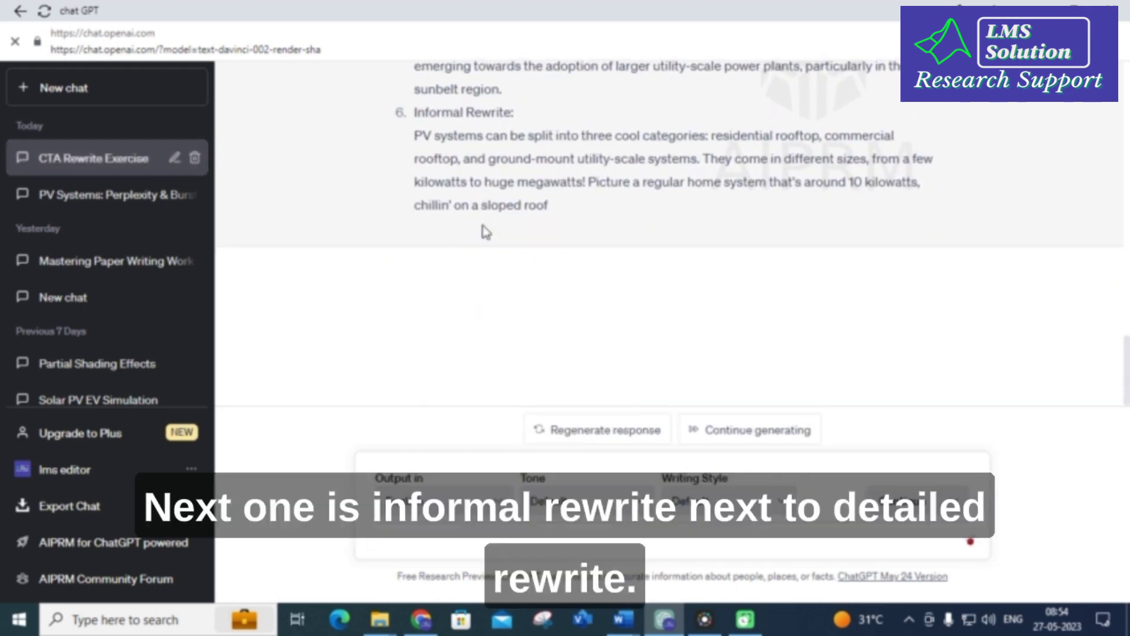
{"action": "left_click", "coordinate": [748, 439]}
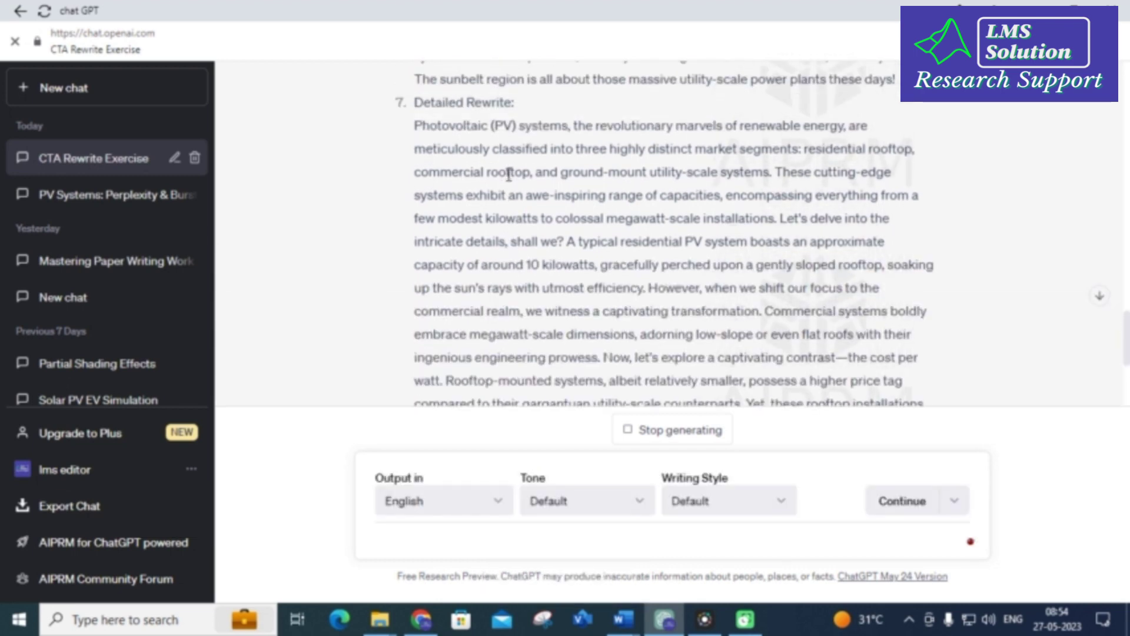
- Review the finished rewrites, from Concise Rewrite through Accurate Rewrite
{"action": "scroll", "coordinate": [519, 186], "scroll_direction": "up", "scroll_amount": 2}
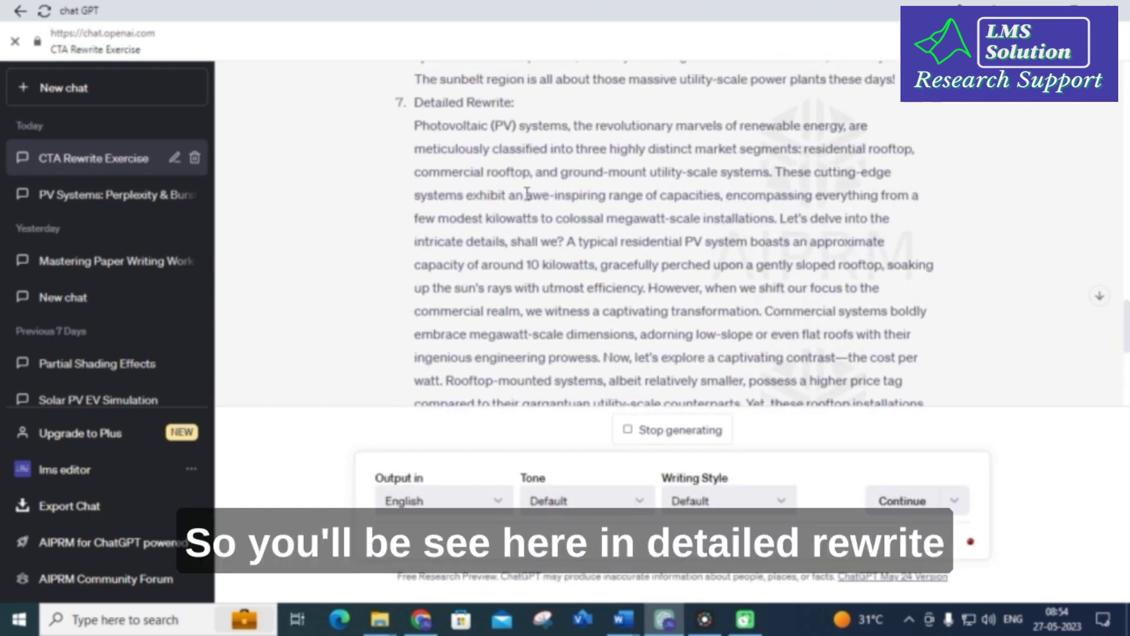
{"action": "scroll", "coordinate": [432, 121], "scroll_direction": "down", "scroll_amount": 3}
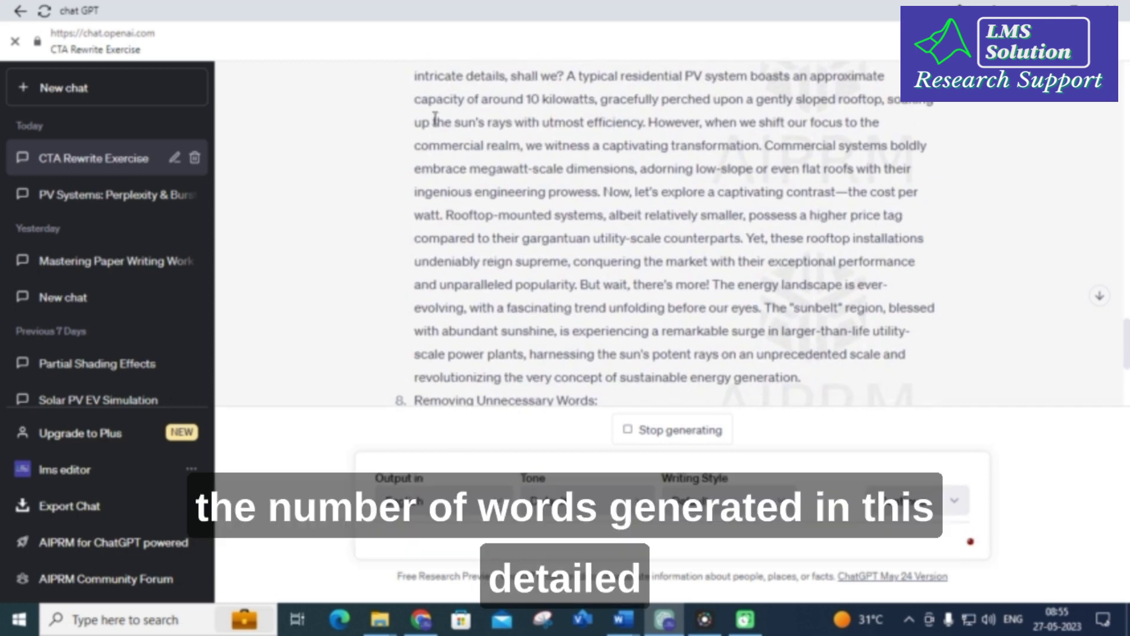
{"action": "scroll", "coordinate": [450, 168], "scroll_direction": "up", "scroll_amount": 3}
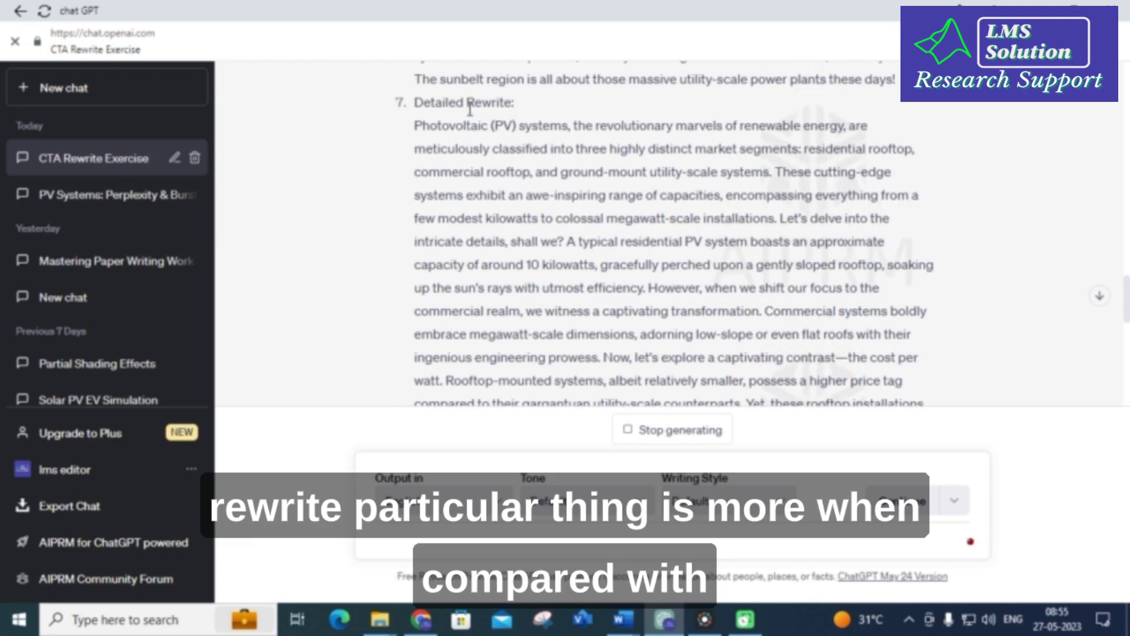
{"action": "scroll", "coordinate": [416, 144], "scroll_direction": "up", "scroll_amount": 1}
{"action": "scroll", "coordinate": [463, 155], "scroll_direction": "up", "scroll_amount": 3}
{"action": "scroll", "coordinate": [448, 176], "scroll_direction": "down", "scroll_amount": 3}
{"action": "scroll", "coordinate": [447, 183], "scroll_direction": "down", "scroll_amount": 8}
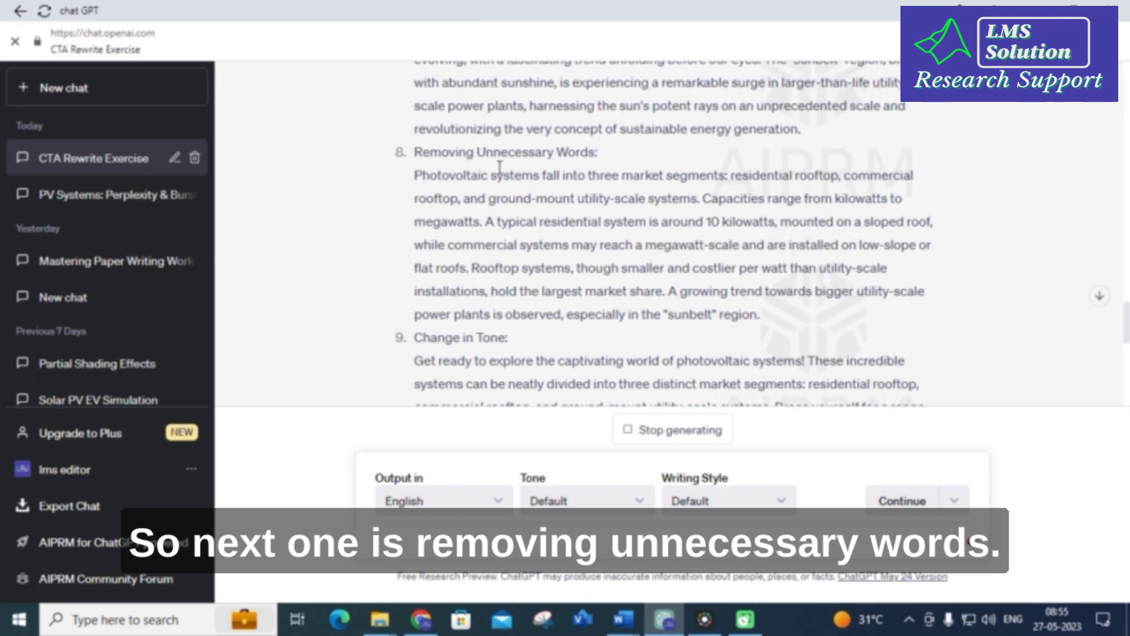
{"action": "scroll", "coordinate": [486, 188], "scroll_direction": "down", "scroll_amount": 2}
{"action": "scroll", "coordinate": [487, 188], "scroll_direction": "down", "scroll_amount": 1}
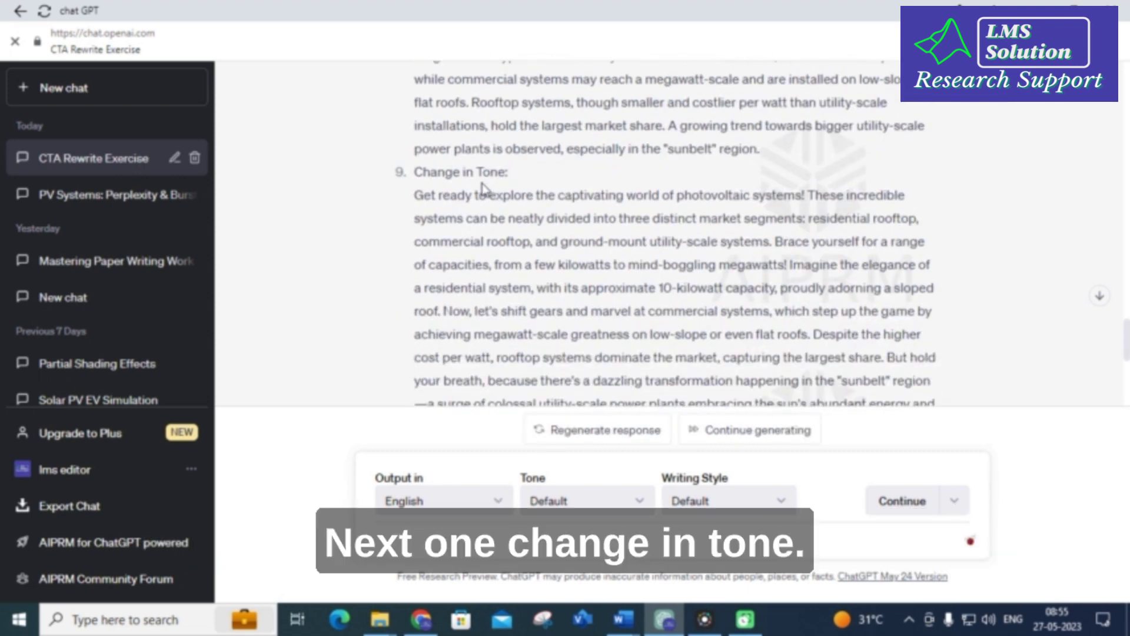
{"action": "scroll", "coordinate": [477, 185], "scroll_direction": "down", "scroll_amount": 4}
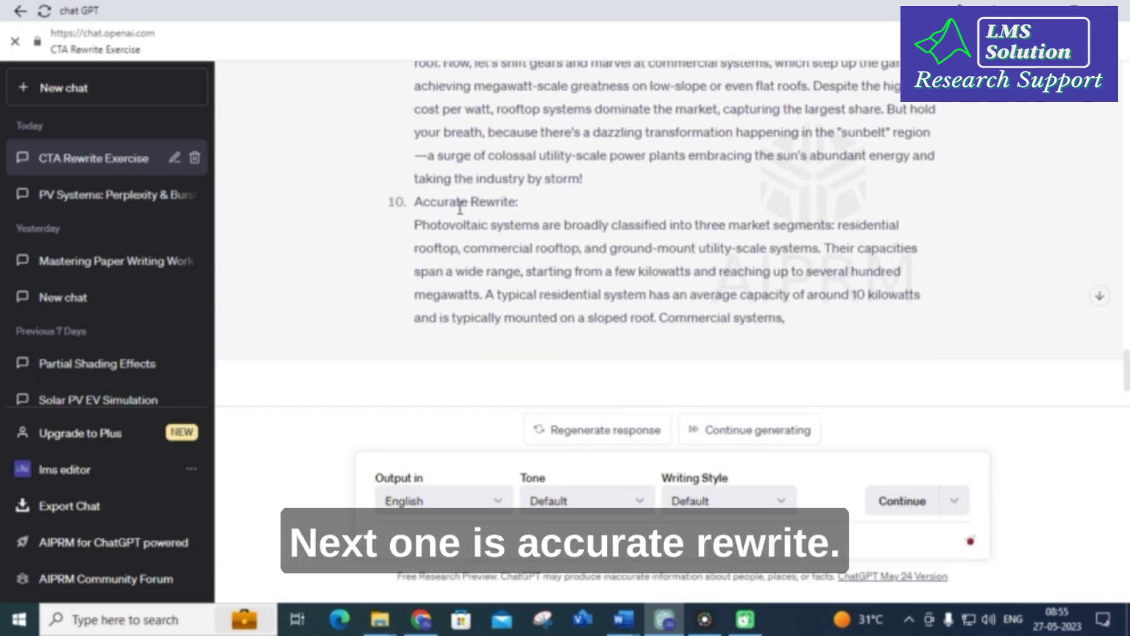
{"action": "scroll", "coordinate": [606, 251], "scroll_direction": "up", "scroll_amount": 20}
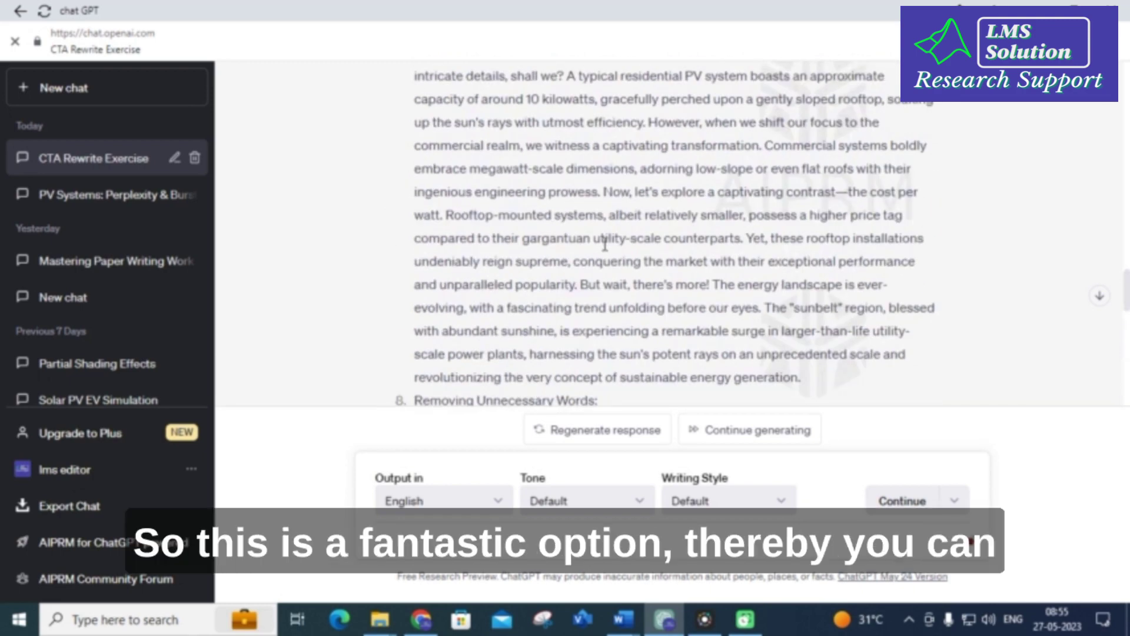
{"action": "scroll", "coordinate": [629, 293], "scroll_direction": "up", "scroll_amount": 1}
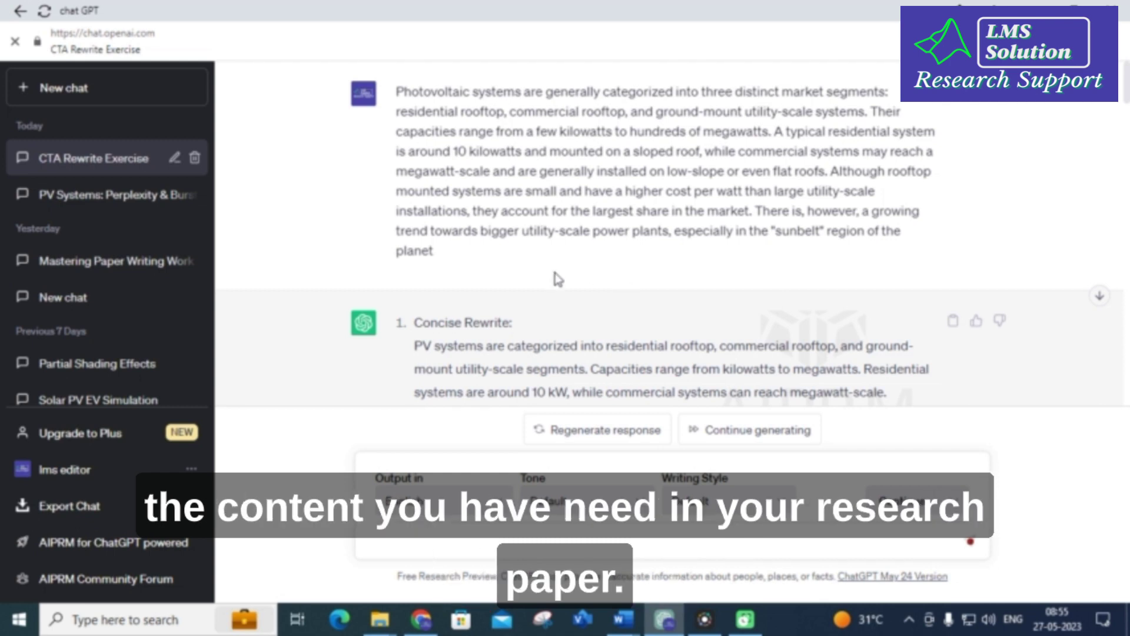
{"action": "scroll", "coordinate": [554, 277], "scroll_direction": "down", "scroll_amount": 4}
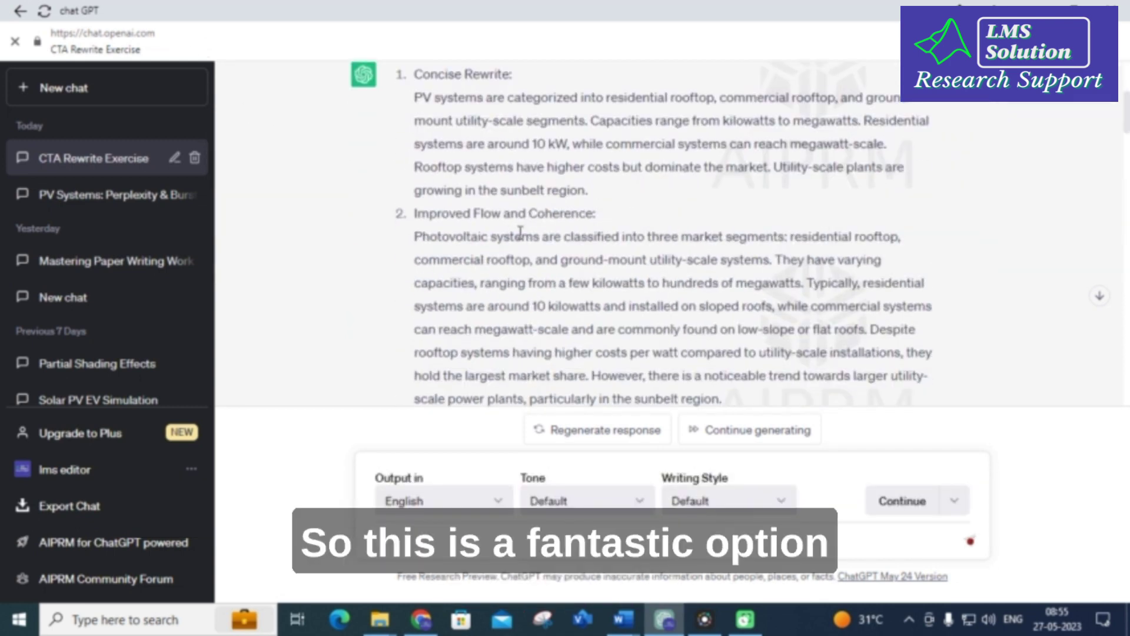
{"action": "scroll", "coordinate": [521, 234], "scroll_direction": "up", "scroll_amount": 4}
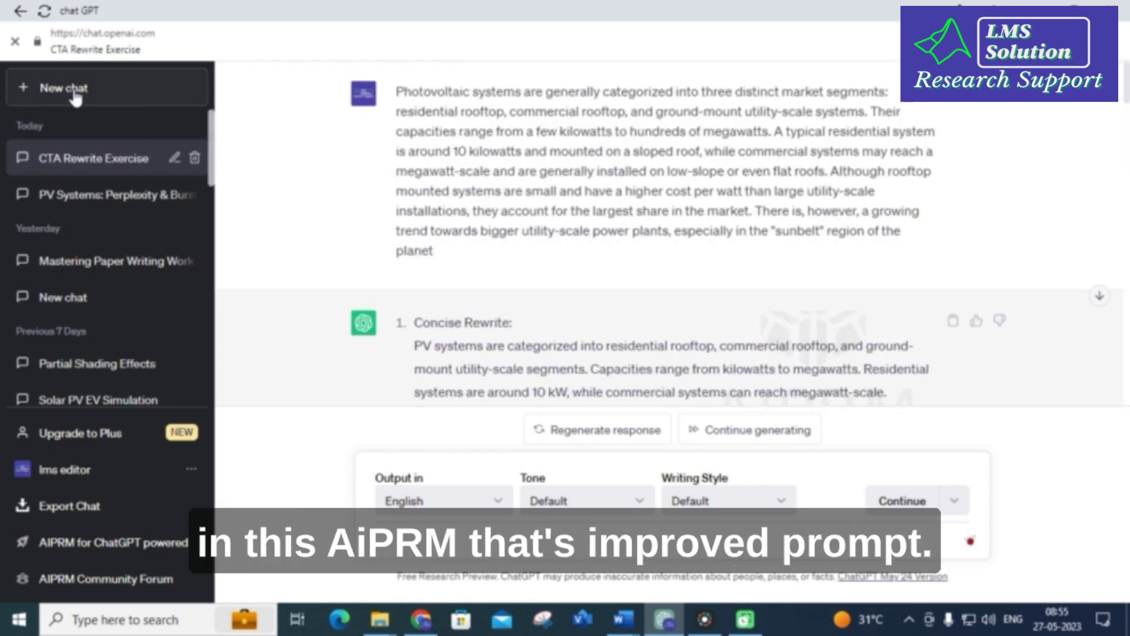
- Start a new chat and browse the AIPRM prompt list for the Quillbot prompt
{"action": "left_click", "coordinate": [75, 97]}
{"action": "scroll", "coordinate": [598, 312], "scroll_direction": "down", "scroll_amount": 5}
{"action": "scroll", "coordinate": [496, 293], "scroll_direction": "up", "scroll_amount": 6}
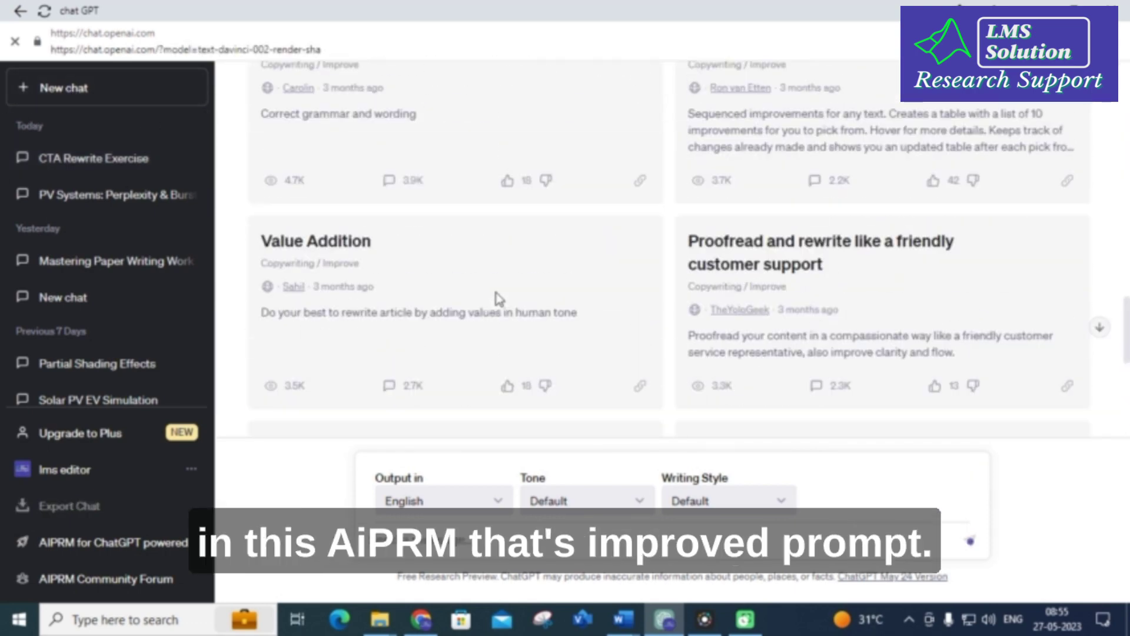
{"action": "scroll", "coordinate": [489, 294], "scroll_direction": "down", "scroll_amount": 4}
{"action": "scroll", "coordinate": [480, 292], "scroll_direction": "up", "scroll_amount": 4}
{"action": "scroll", "coordinate": [474, 295], "scroll_direction": "up", "scroll_amount": 10}
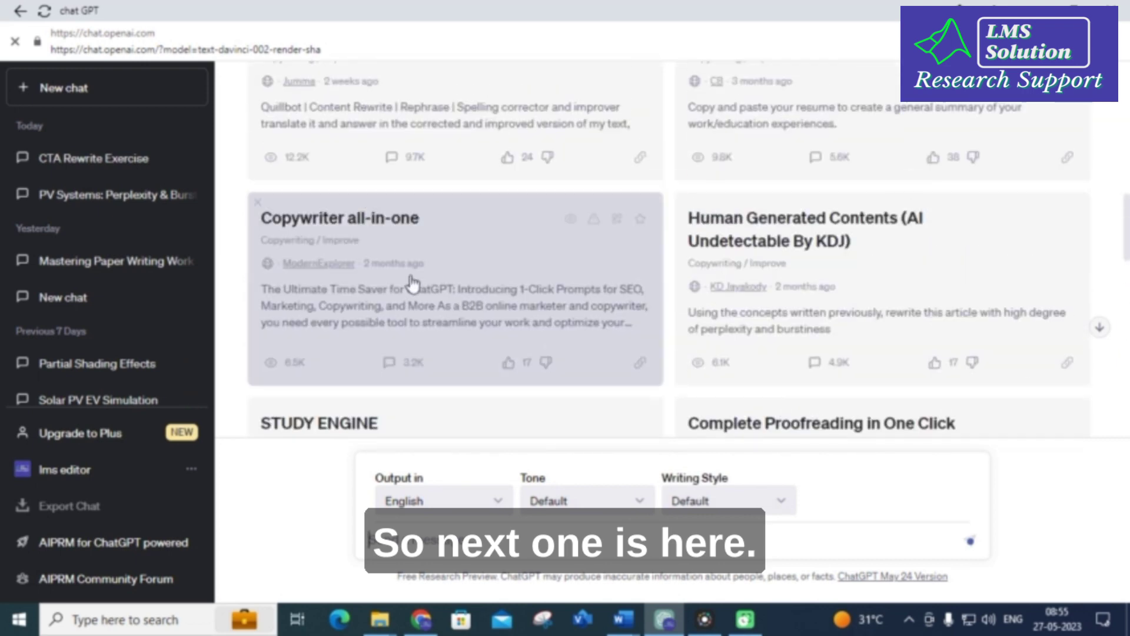
{"action": "scroll", "coordinate": [411, 284], "scroll_direction": "up", "scroll_amount": 2}
{"action": "scroll", "coordinate": [353, 147], "scroll_direction": "up", "scroll_amount": 1}
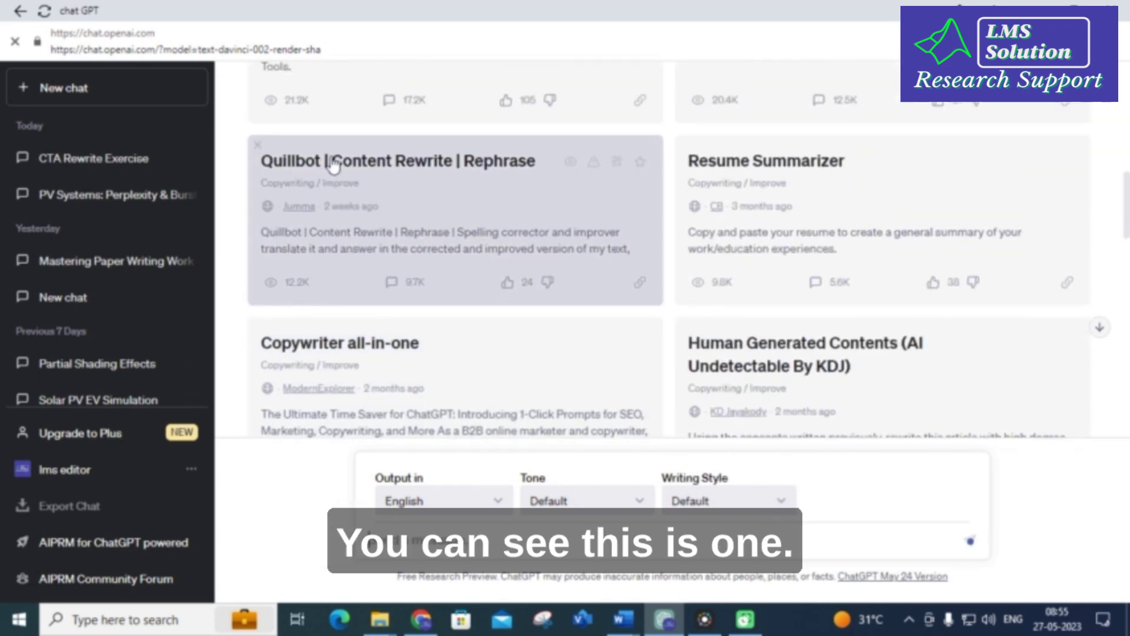
{"action": "scroll", "coordinate": [342, 206], "scroll_direction": "up", "scroll_amount": 1}
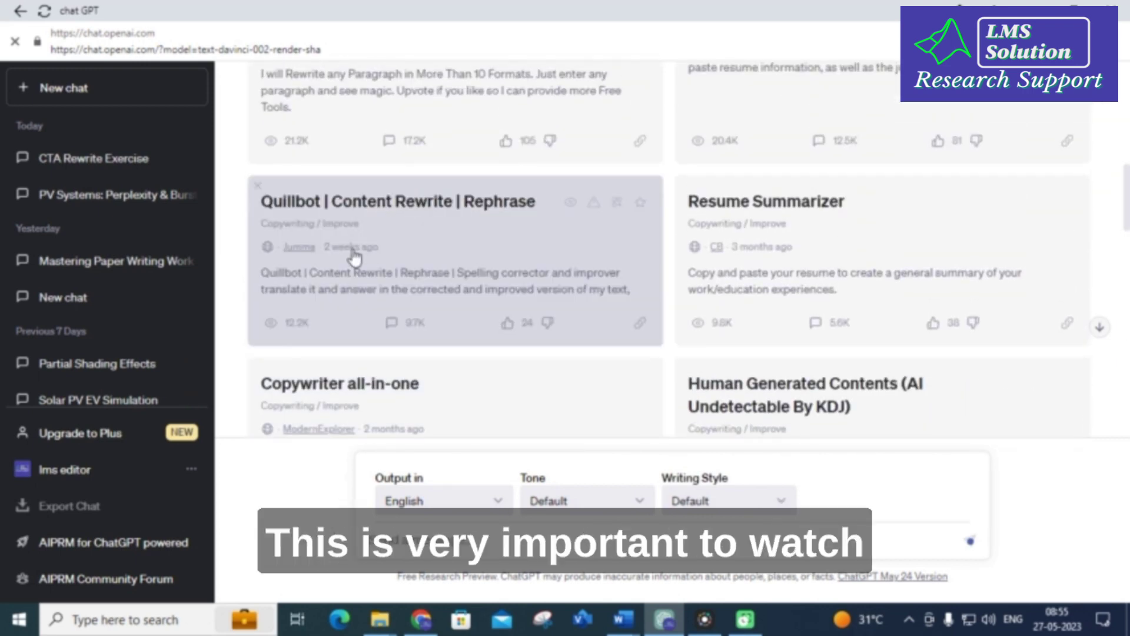
- Submit the paragraph to the 'Quillbot | Content Rewrite | Rephrase' prompt
{"action": "left_click", "coordinate": [329, 223]}
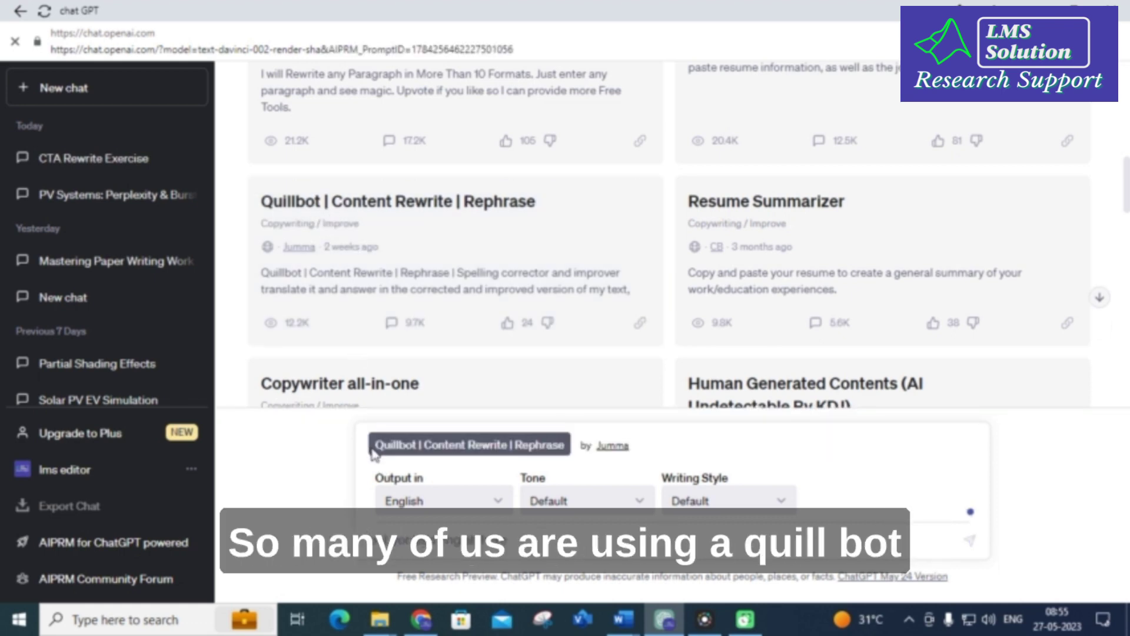
{"action": "mouse_move", "coordinate": [373, 453]}
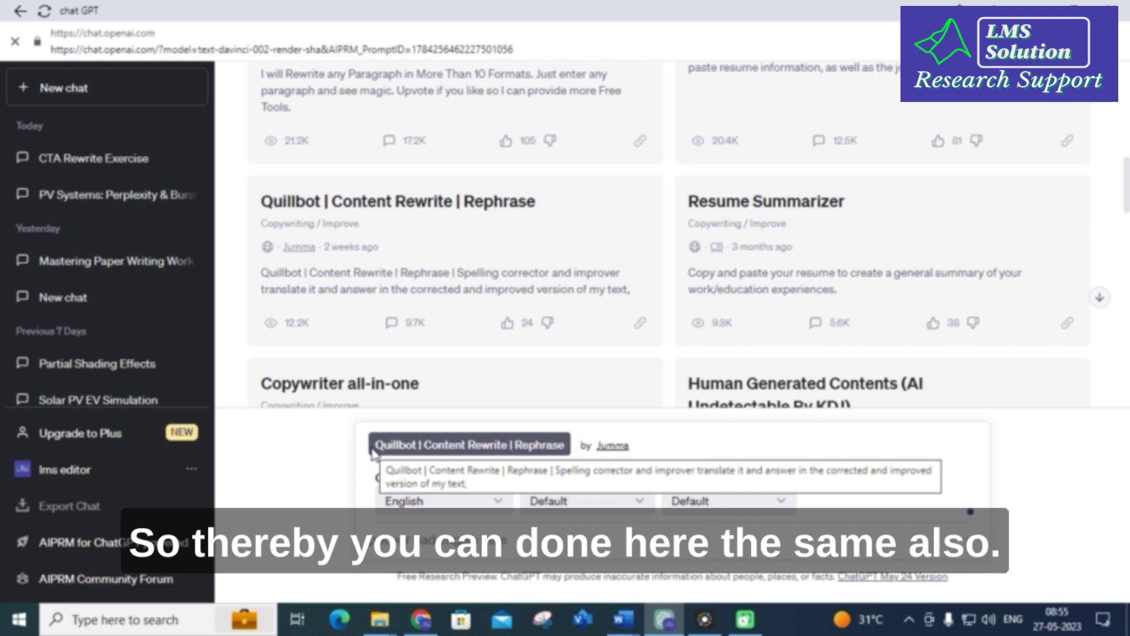
{"action": "key", "text": "ctrl+v"}
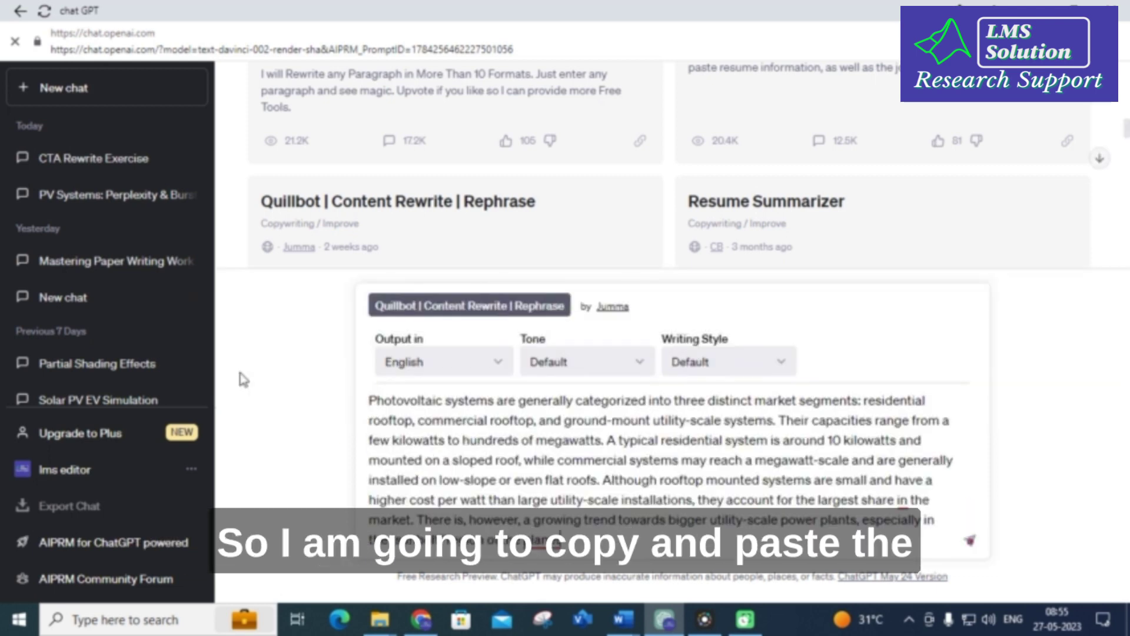
{"action": "key", "text": "Return"}
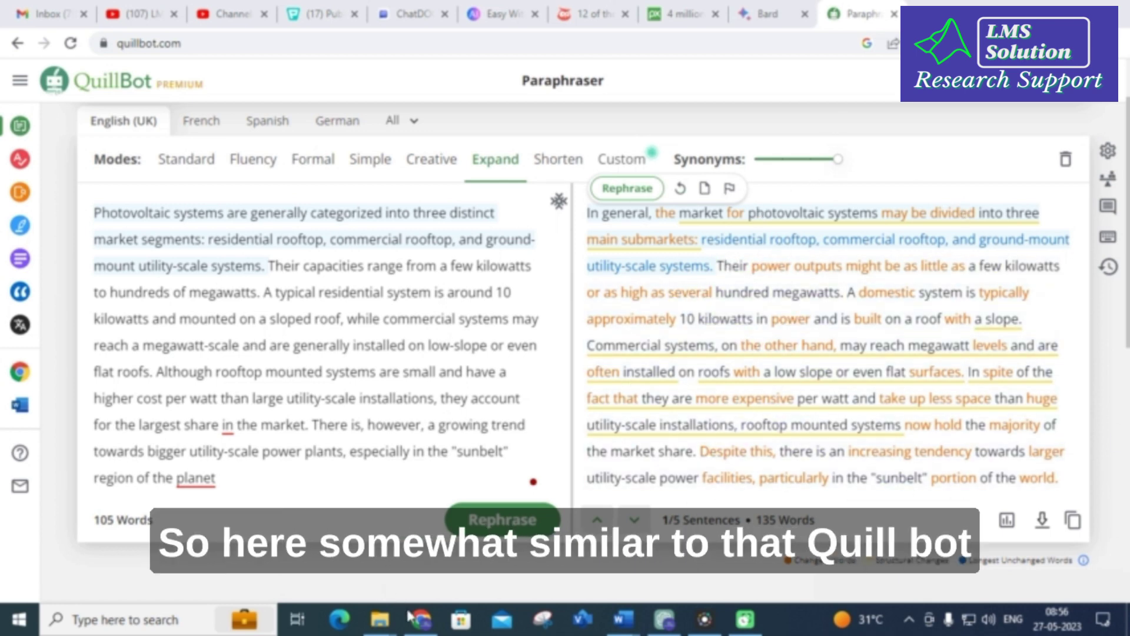
- Return from QuillBot to the ChatGPT 'Improved Photovoltaic' chat
{"action": "left_click", "coordinate": [664, 618]}
- Start a new chat and bring the Value Addition prompt card into view
{"action": "scroll", "coordinate": [680, 206], "scroll_direction": "up", "scroll_amount": 1}
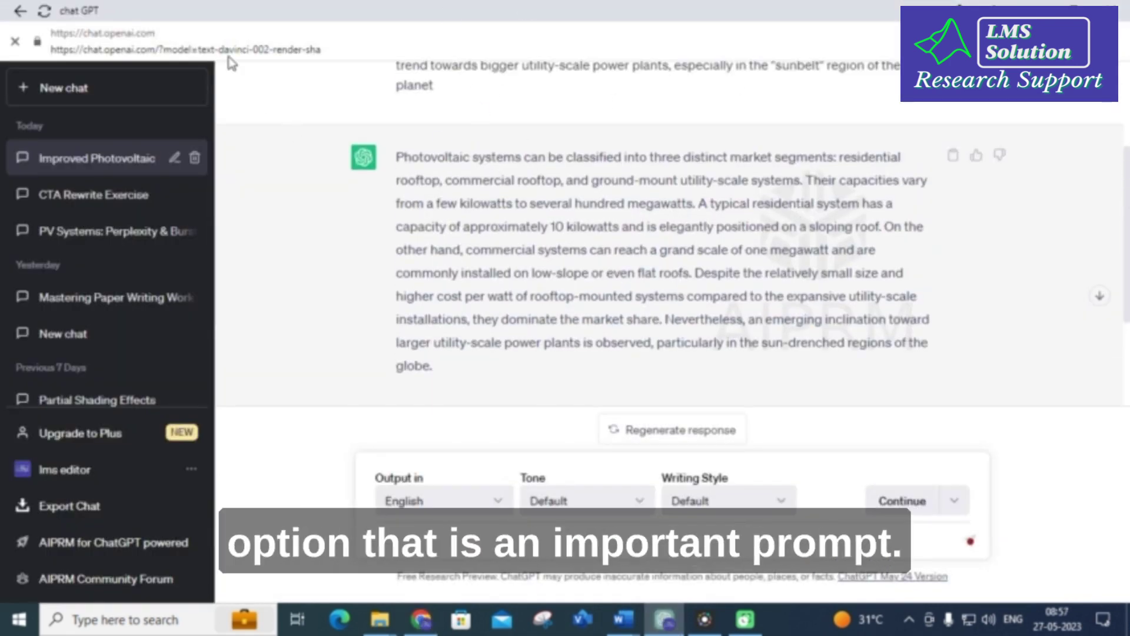
{"action": "left_click", "coordinate": [88, 87]}
{"action": "scroll", "coordinate": [471, 188], "scroll_direction": "up", "scroll_amount": 5}
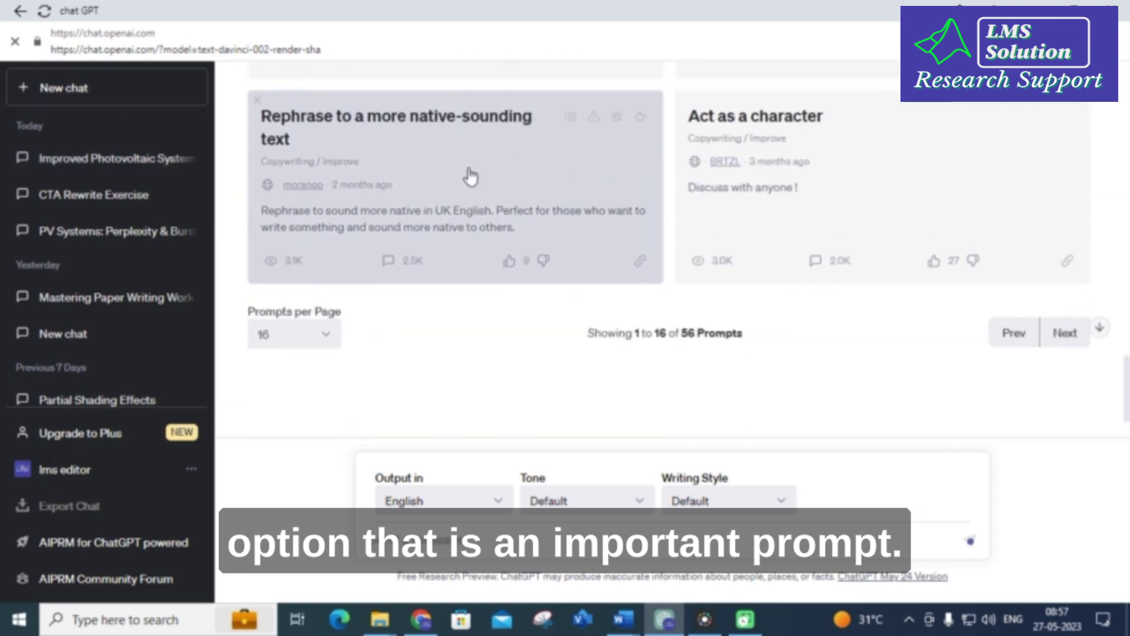
{"action": "scroll", "coordinate": [482, 215], "scroll_direction": "up", "scroll_amount": 1}
{"action": "scroll", "coordinate": [434, 272], "scroll_direction": "down", "scroll_amount": 1}
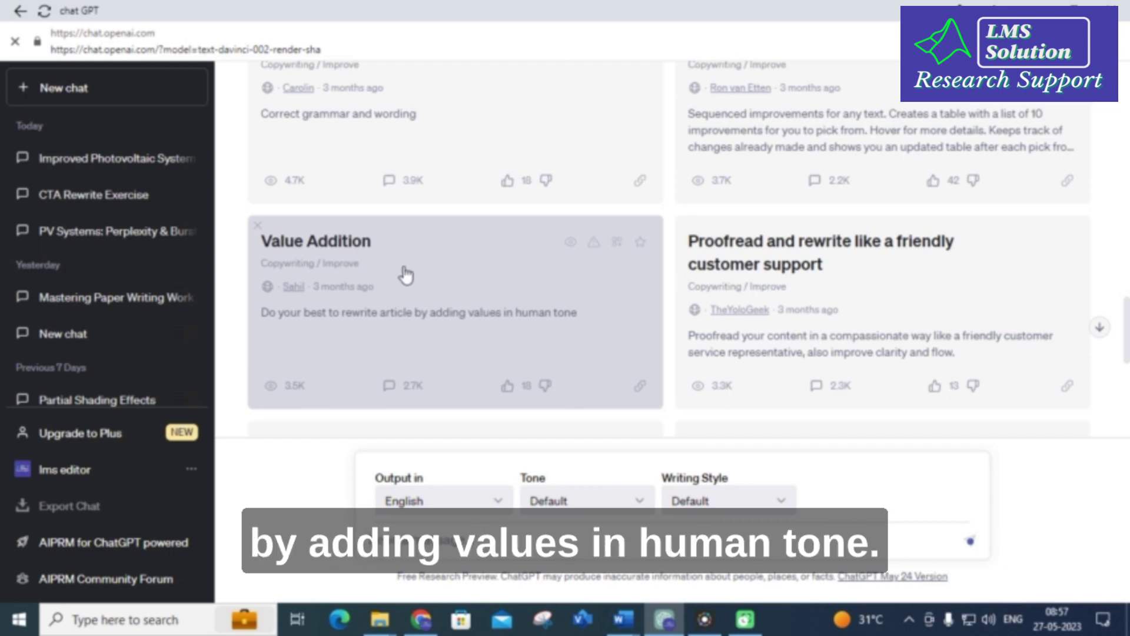
- Submit the photovoltaic paragraph to the Value Addition prompt
{"action": "left_click", "coordinate": [347, 265]}
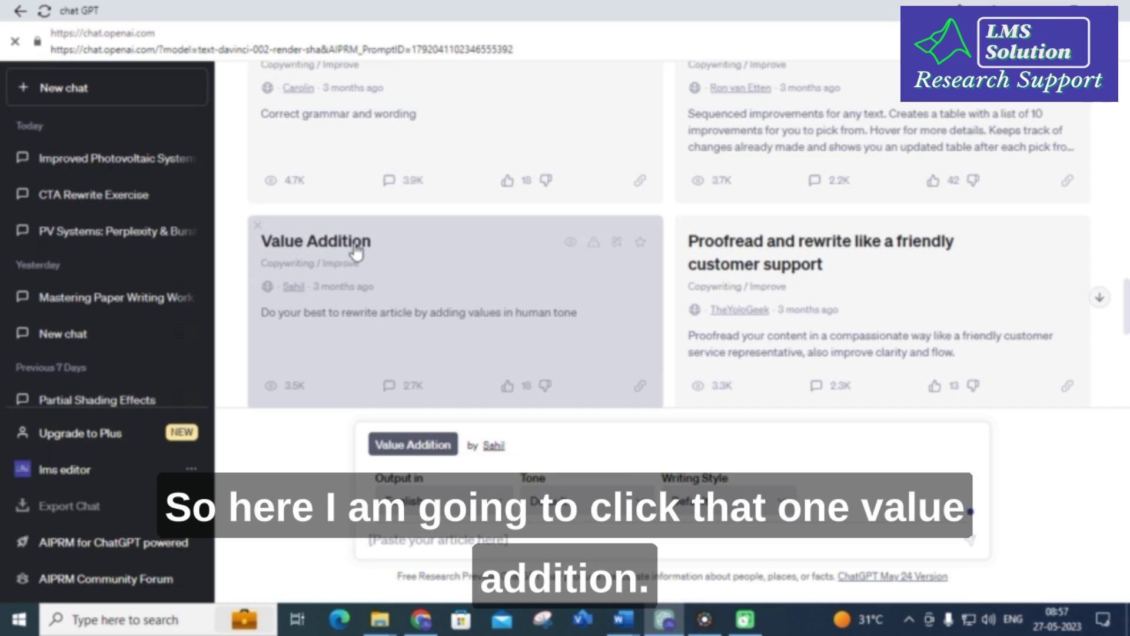
{"action": "type", "text": "Photovoltaic systems are generally categorized into three distinct market segments: residential rooftop, commercial rooftop, and ground-mount utility-scale systems. Their capacities range from a few kilowatts to hundreds of megawatts. A typical residential system is around 10 kilowatts and mounted on a sloped roof, while commercial systems may reach a megawatt-scale and are generally installed on low-slope or even flat roofs. Although rooftop mounted systems are small and have a higher cost per watt than large utility-scale installations, they account for the largest share in the market. There is, however, a growing trend towards bigger utility-scale power plants, especially in the \"sunbelt\" region of the planet."}
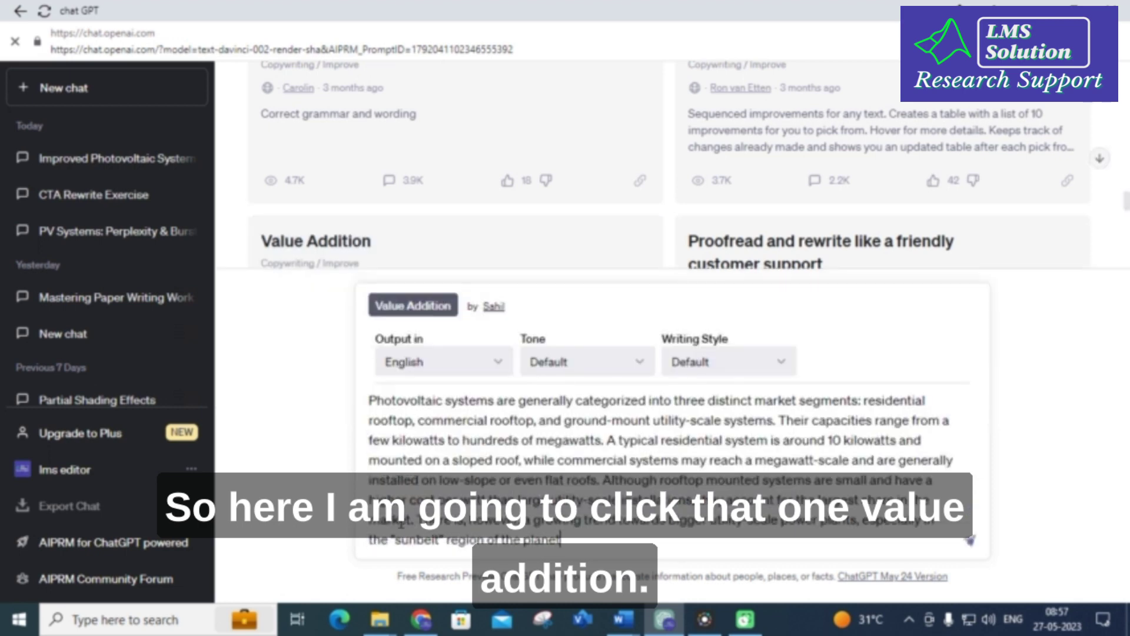
{"action": "key", "text": "Return"}
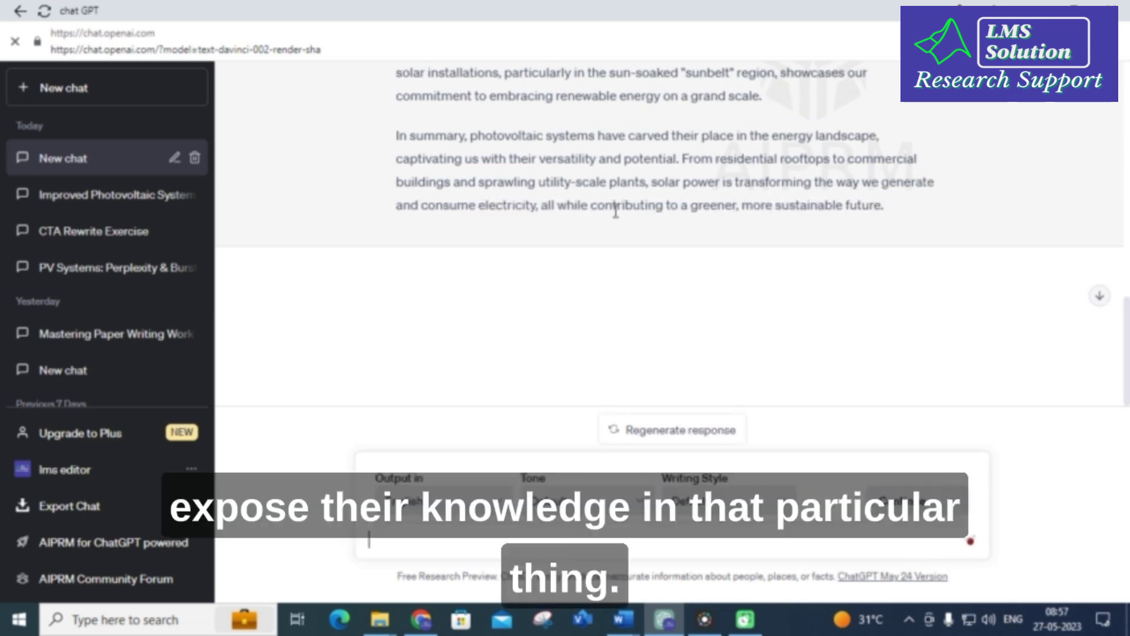
- Review the Value Addition response, then start a new chat showing the prompt library
{"action": "scroll", "coordinate": [616, 211], "scroll_direction": "up", "scroll_amount": 10}
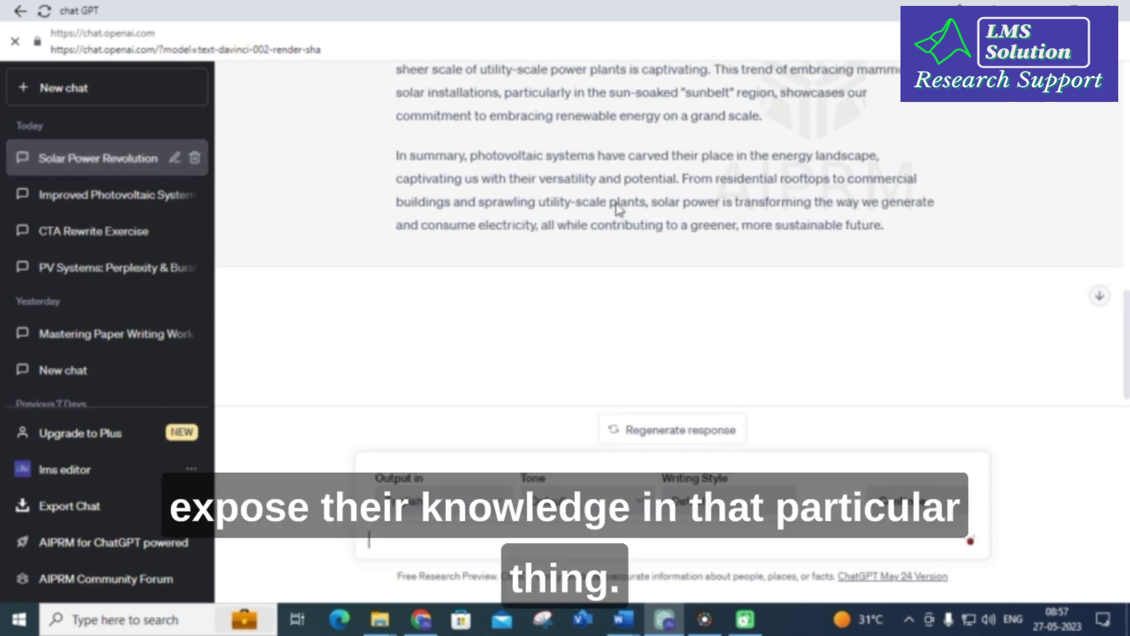
{"action": "scroll", "coordinate": [616, 211], "scroll_direction": "up", "scroll_amount": 3}
{"action": "scroll", "coordinate": [478, 301], "scroll_direction": "down", "scroll_amount": 3}
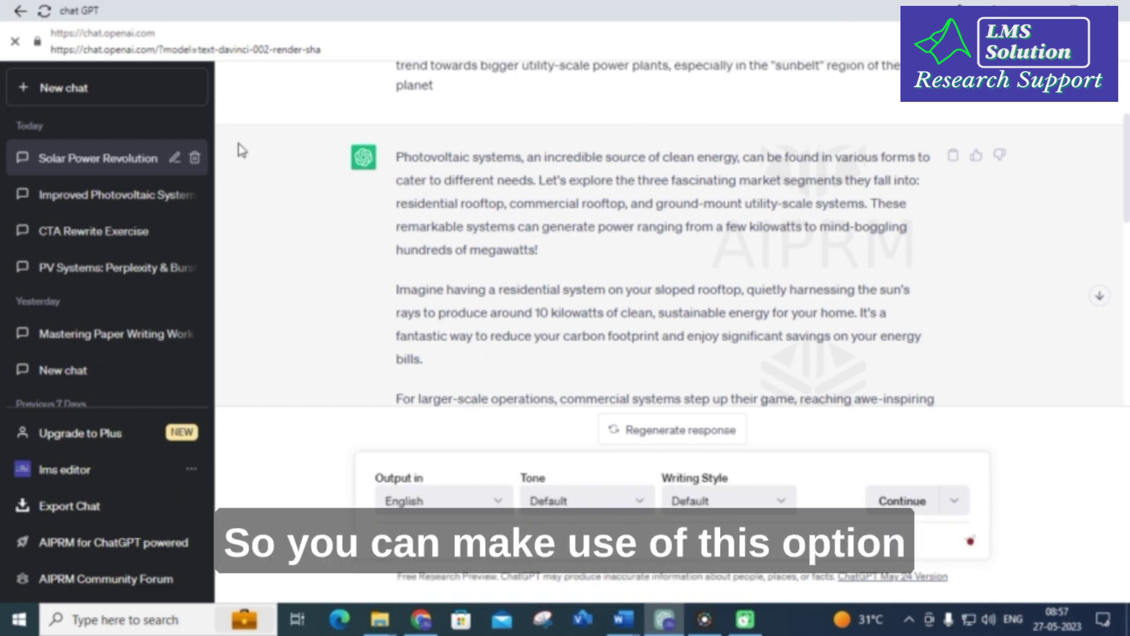
{"action": "left_click", "coordinate": [110, 90]}
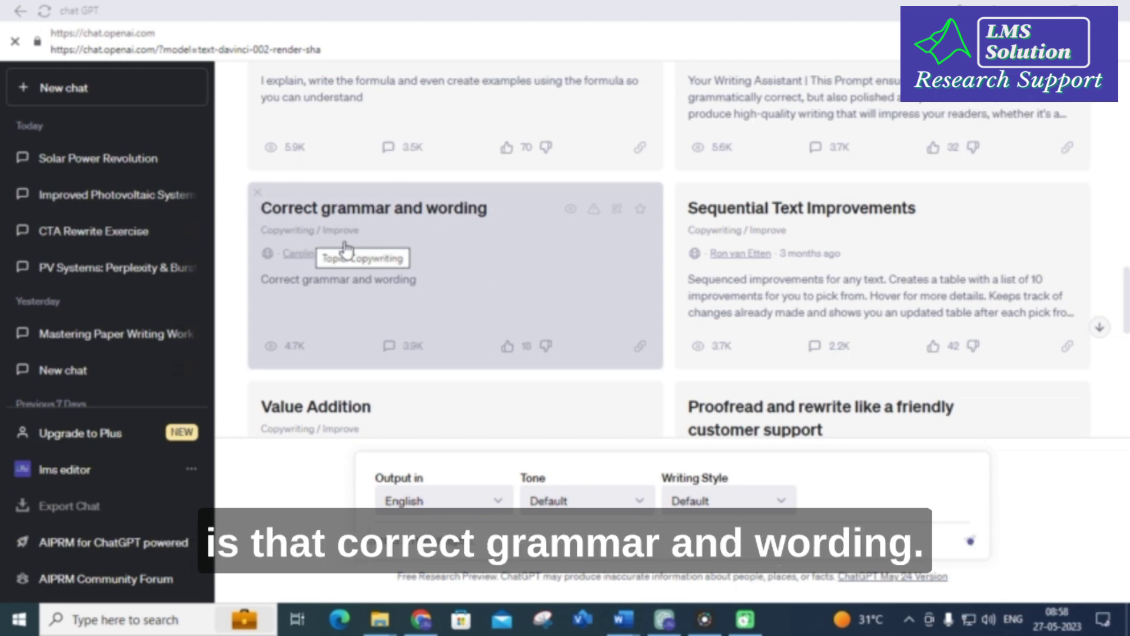
- Submit the paragraph to the 'Correct grammar and wording' prompt
{"action": "left_click", "coordinate": [406, 248]}
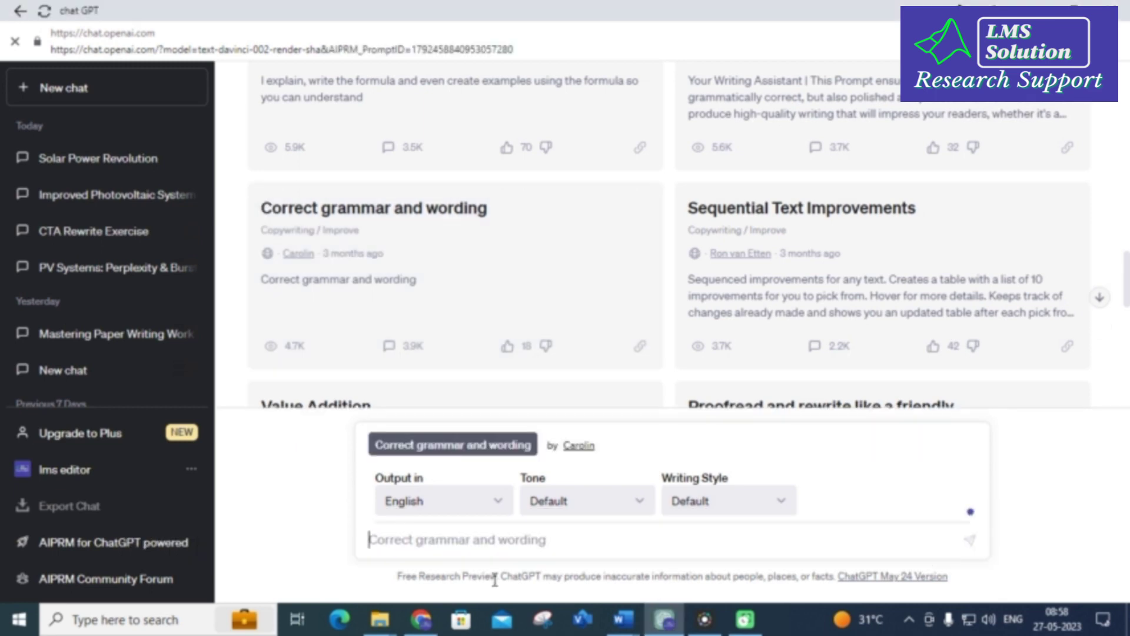
{"action": "type", "text": "Photovoltaic systems are generally categorized into three distinct market segments residential rooftop, commercial rooftop, and ground-mount utility-scale systems. Their capacities range from a few kilowatts to hundreds of megawatts. A typical residential system is around 10 kilowatts and mounted on a sloped roof, while commercial systems may reach a megawatt-scale and are generally installed on low-slope or even flat roofs. Although rooftop mounted systems are small and have a higher cost per watt than large utility-scale installations, they account for the largest share in the market. There is, however, a growing trend towards bigger utility-scale power plants, especially in the \"sunbelt\" region of the planet"}
{"action": "key", "text": "Return"}
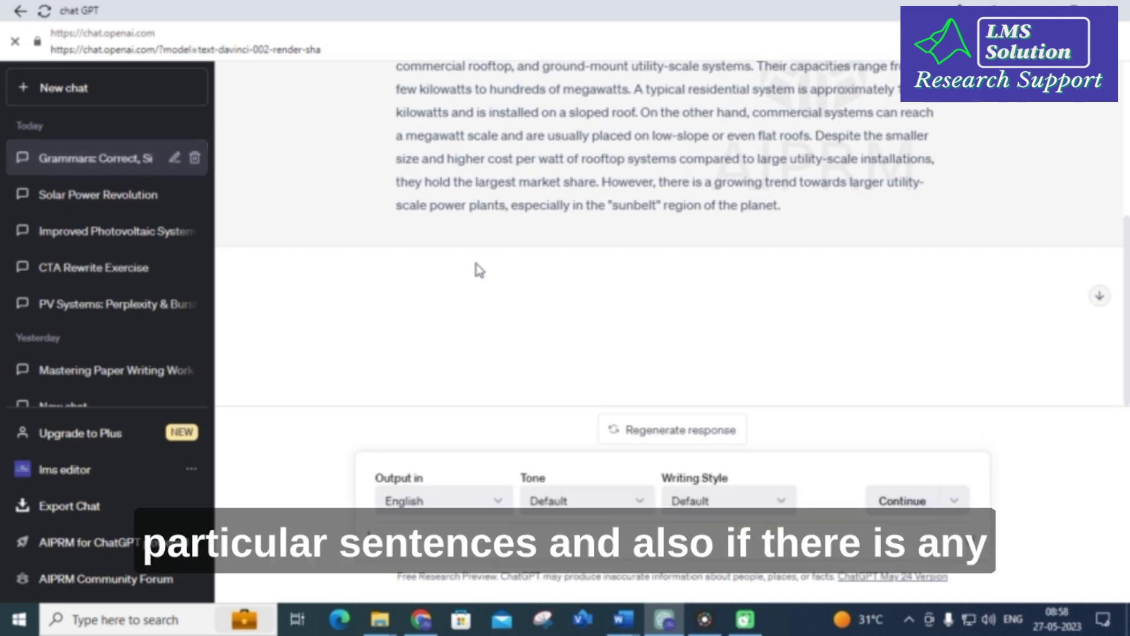
- Review the grammar-corrected paragraph, then start a new chat with the prompt list
{"action": "scroll", "coordinate": [472, 270], "scroll_direction": "up", "scroll_amount": 5}
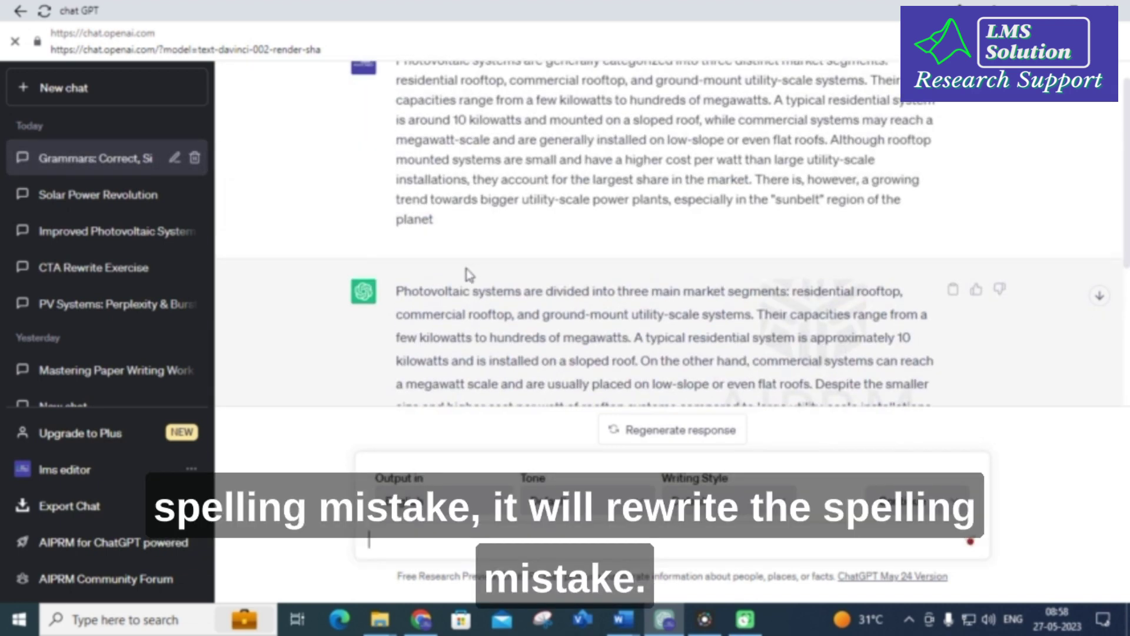
{"action": "scroll", "coordinate": [465, 271], "scroll_direction": "down", "scroll_amount": 2}
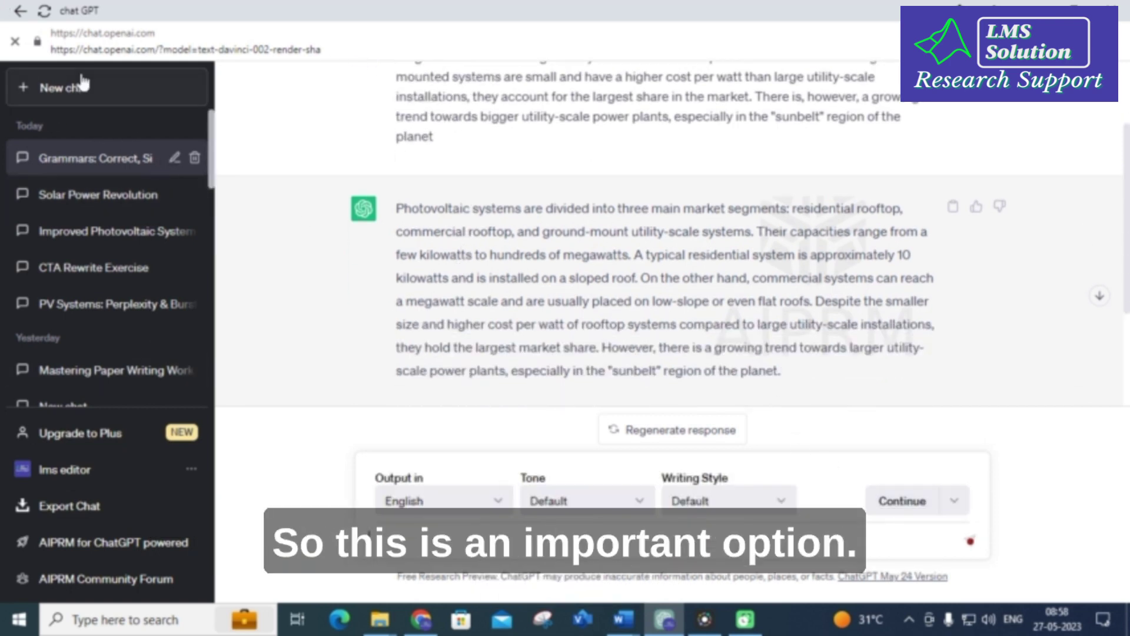
{"action": "left_click", "coordinate": [78, 89]}
- Pick the 'Improve Your Writing Skills' prompt by Master Coder from the AIPRM prompt cards
{"action": "scroll", "coordinate": [354, 265], "scroll_direction": "down", "scroll_amount": 2}
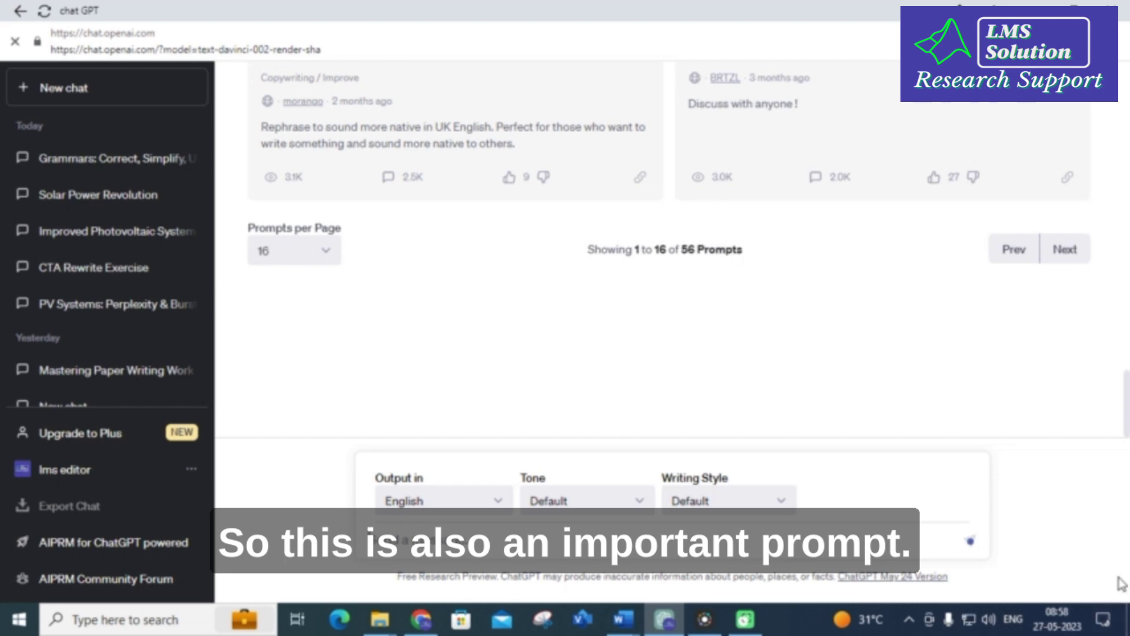
{"action": "scroll", "coordinate": [951, 271], "scroll_direction": "up", "scroll_amount": 5}
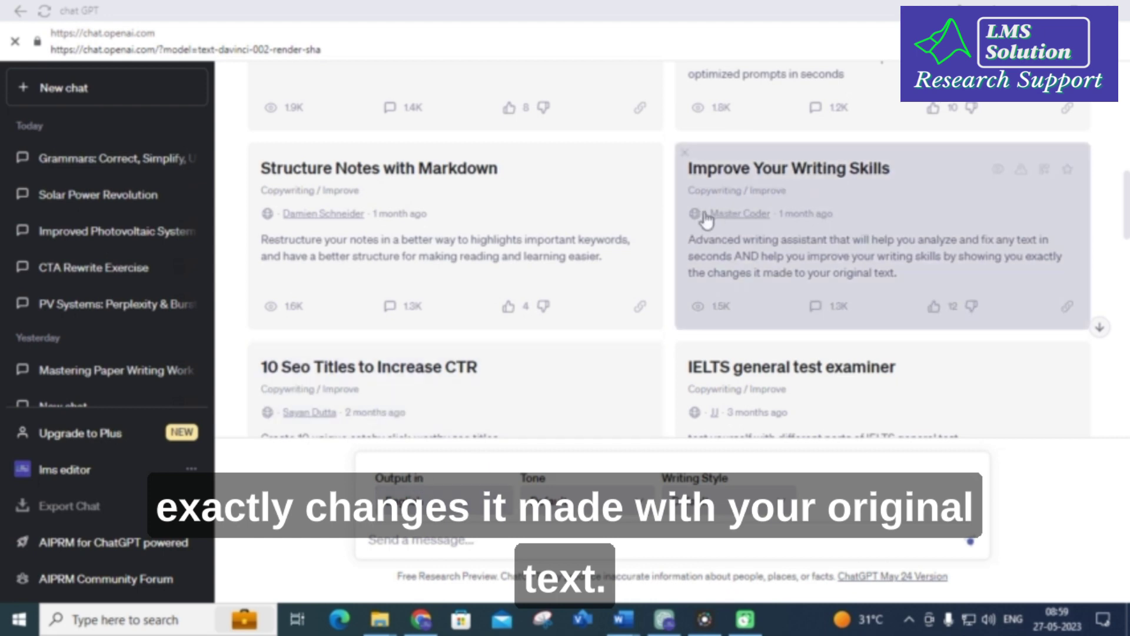
{"action": "left_click", "coordinate": [759, 188]}
- Paste the photovoltaic paragraph into the prompt and submit it for rewriting
{"action": "key", "text": "ctrl+v"}
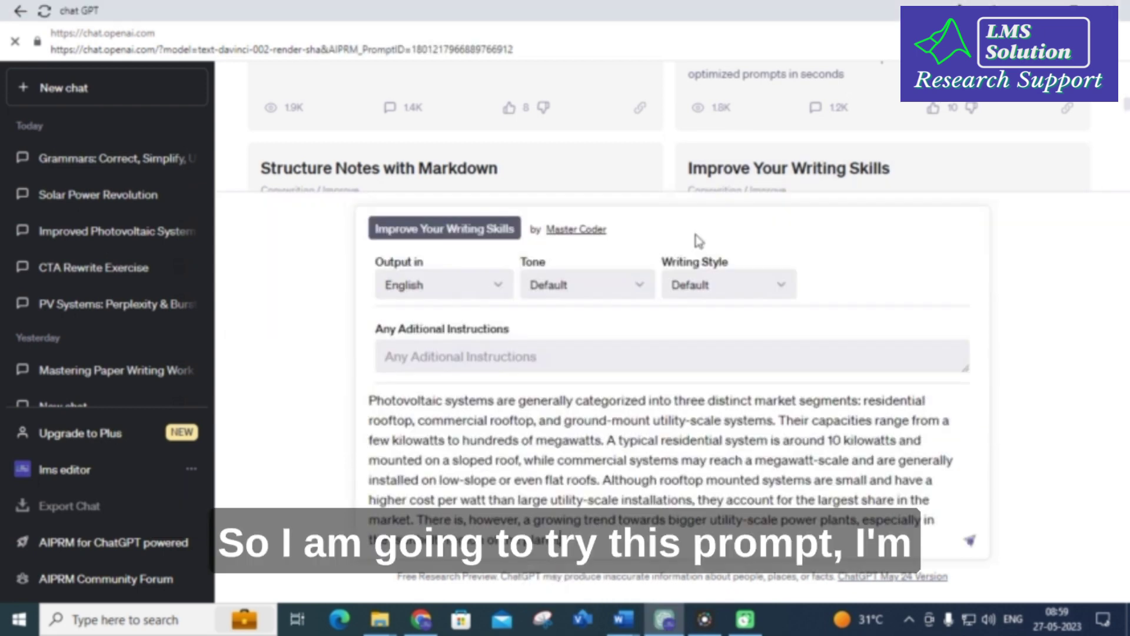
{"action": "key", "text": "Return"}
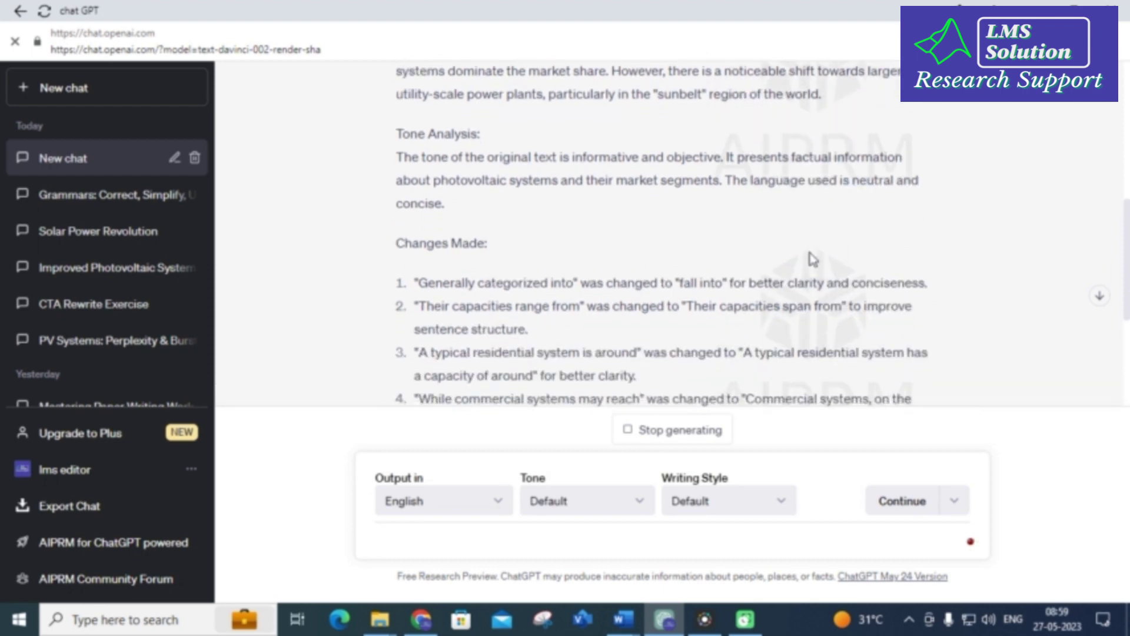
{"action": "scroll", "coordinate": [809, 259], "scroll_direction": "up", "scroll_amount": 5}
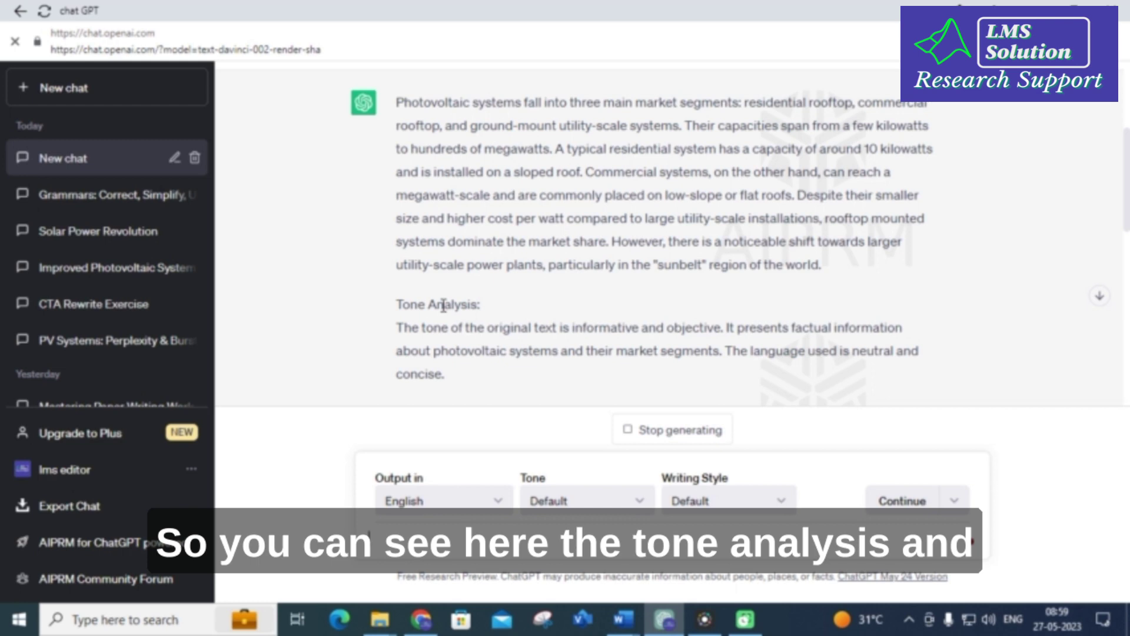
{"action": "scroll", "coordinate": [443, 307], "scroll_direction": "down", "scroll_amount": 4}
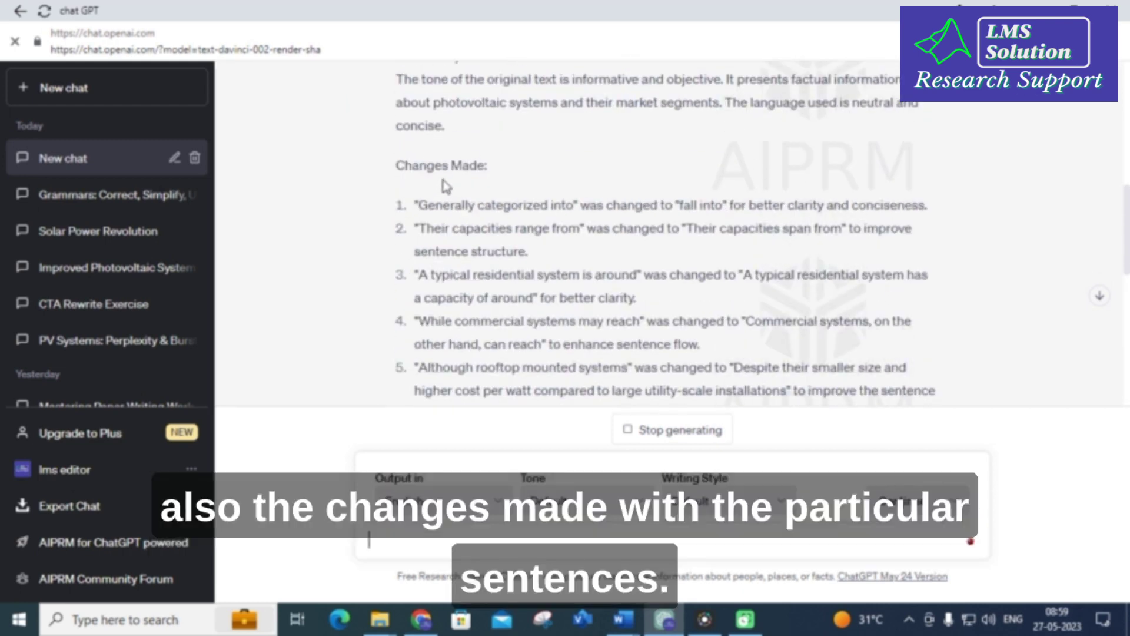
{"action": "scroll", "coordinate": [446, 186], "scroll_direction": "down", "scroll_amount": 1}
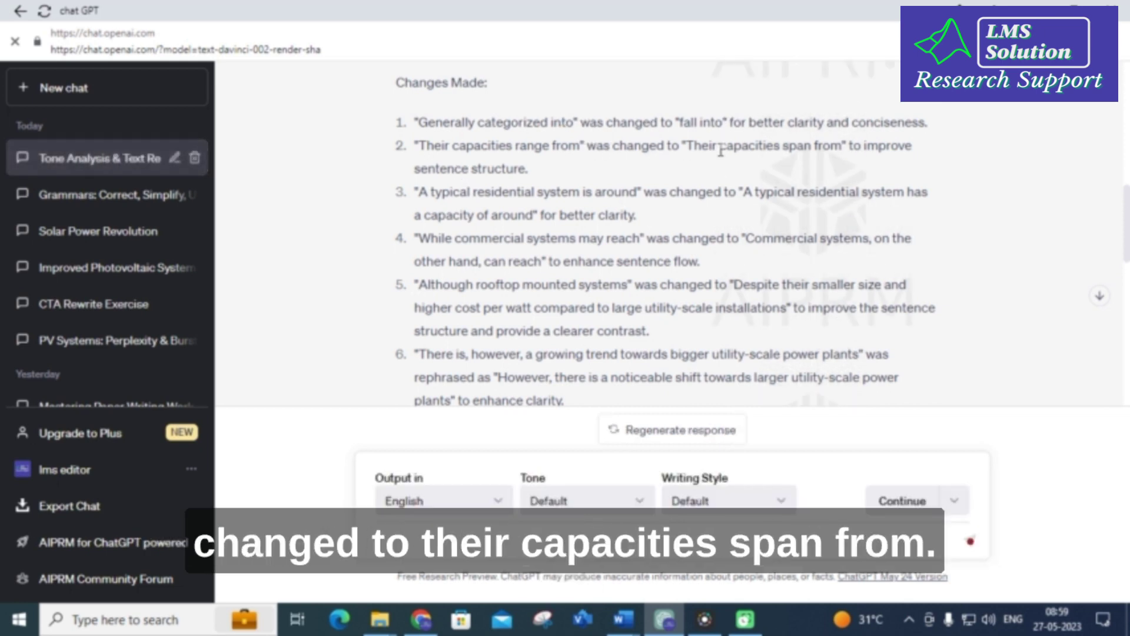
{"action": "scroll", "coordinate": [748, 164], "scroll_direction": "down", "scroll_amount": 1}
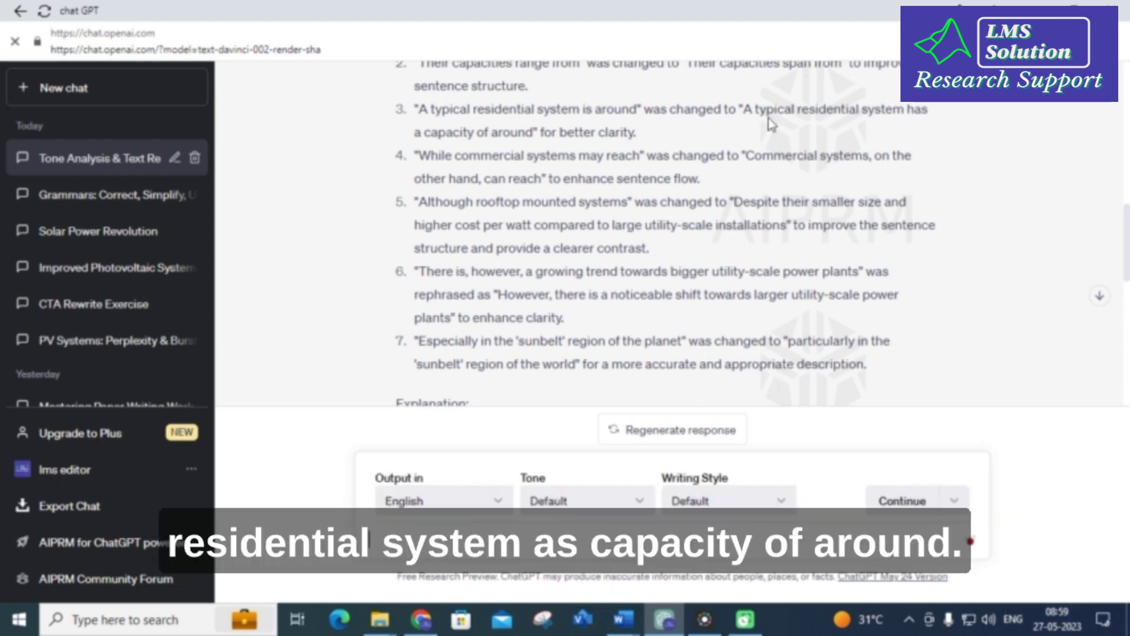
{"action": "scroll", "coordinate": [494, 173], "scroll_direction": "down", "scroll_amount": 3}
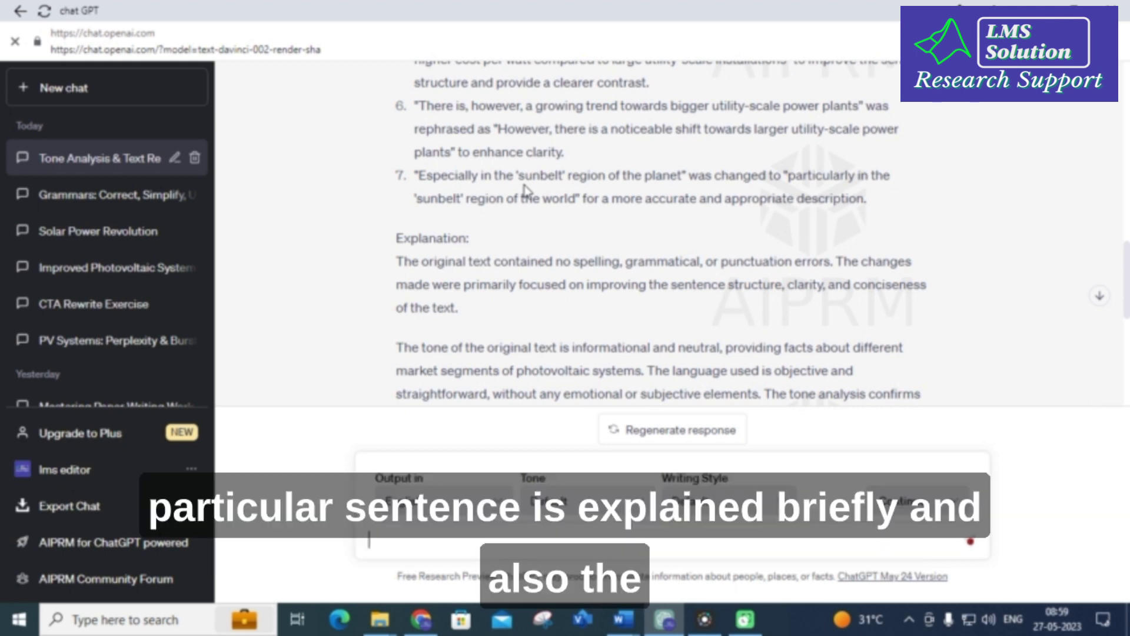
{"action": "scroll", "coordinate": [533, 172], "scroll_direction": "down", "scroll_amount": 5}
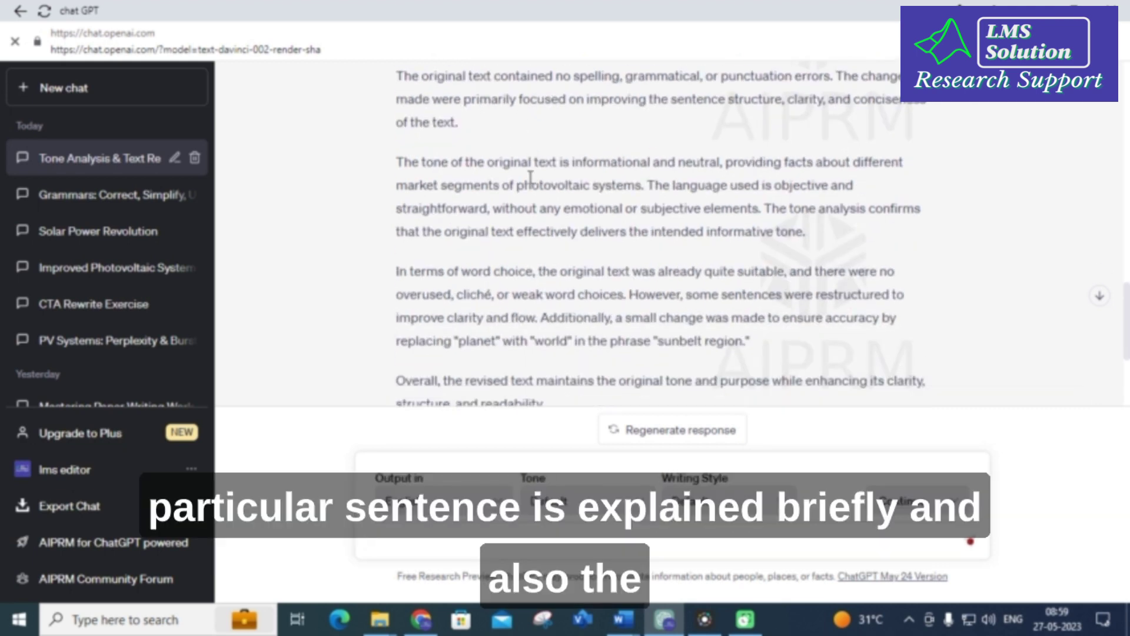
{"action": "scroll", "coordinate": [433, 180], "scroll_direction": "up", "scroll_amount": 4}
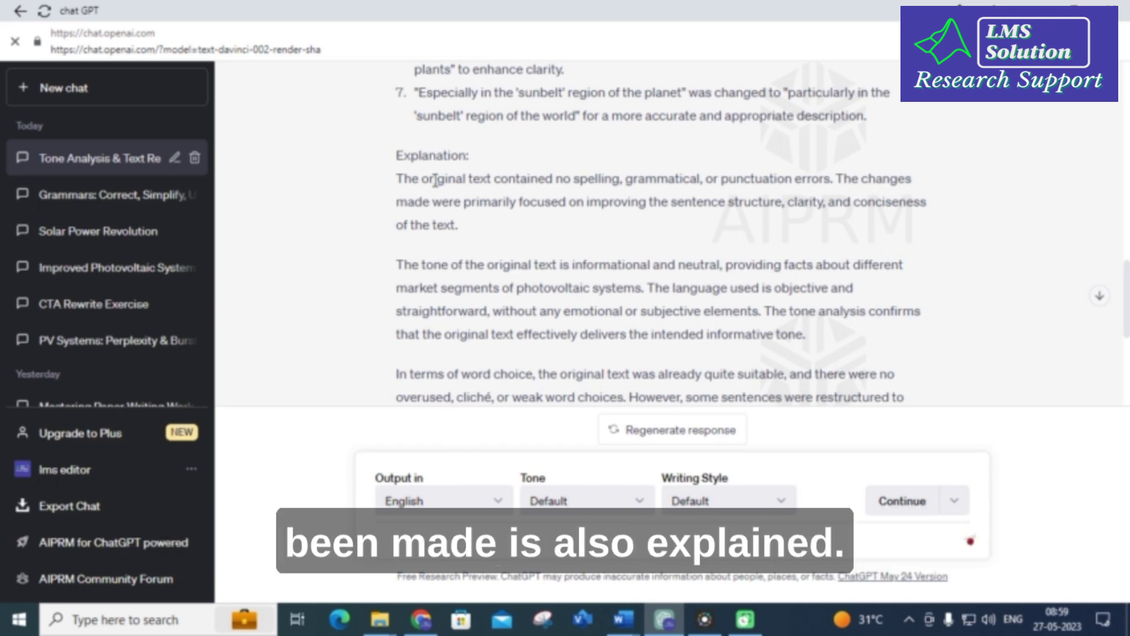
{"action": "scroll", "coordinate": [456, 196], "scroll_direction": "up", "scroll_amount": 1}
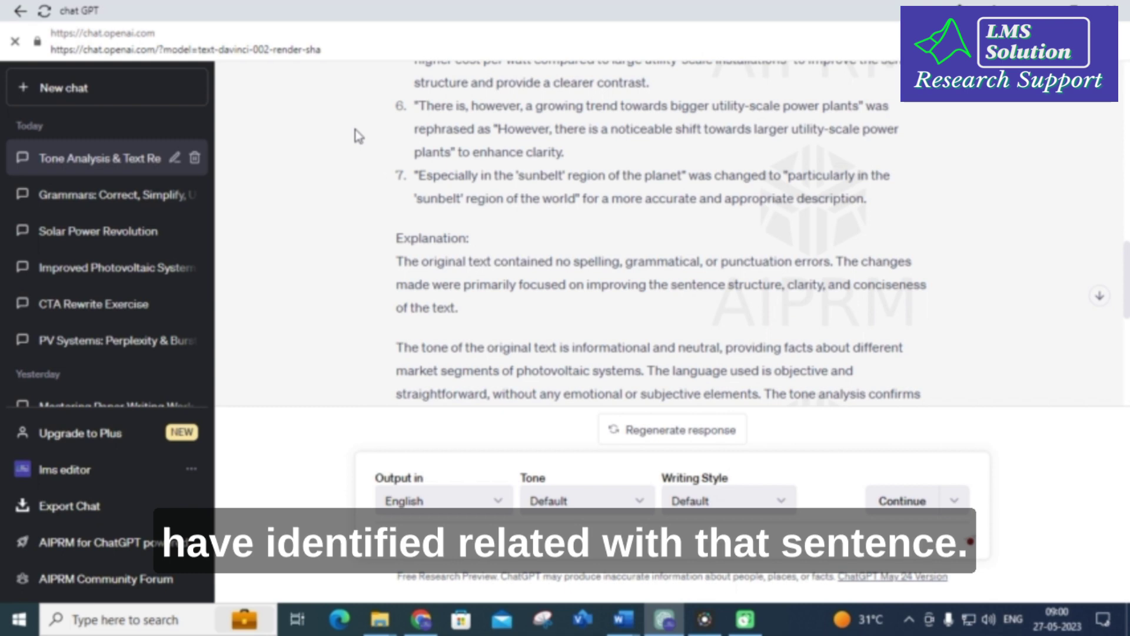
- Open a new chat and advance the AIPRM Improve library to prompts 33–48 of 56
{"action": "left_click", "coordinate": [73, 93]}
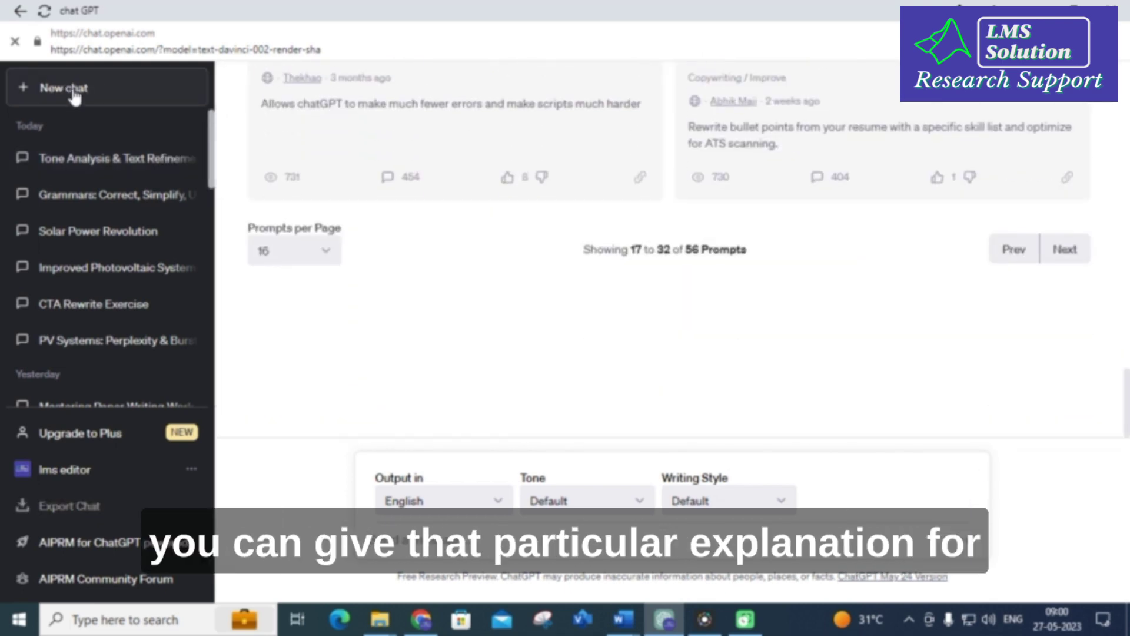
{"action": "scroll", "coordinate": [927, 398], "scroll_direction": "up", "scroll_amount": 5}
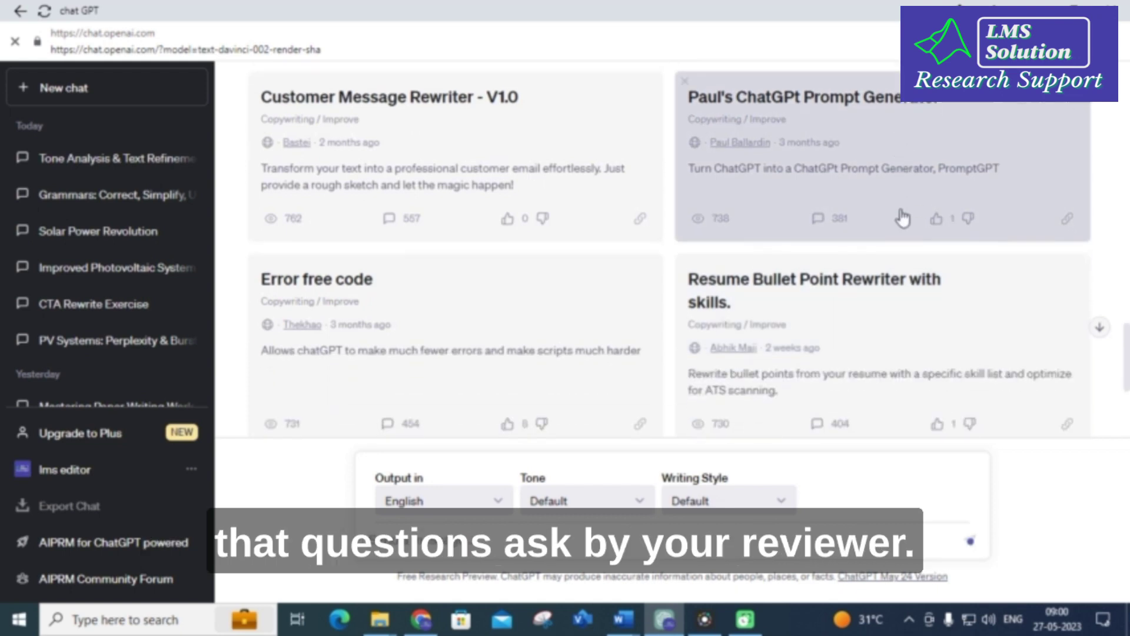
{"action": "scroll", "coordinate": [901, 218], "scroll_direction": "down", "scroll_amount": 3}
{"action": "scroll", "coordinate": [888, 227], "scroll_direction": "up", "scroll_amount": 3}
{"action": "scroll", "coordinate": [888, 235], "scroll_direction": "up", "scroll_amount": 3}
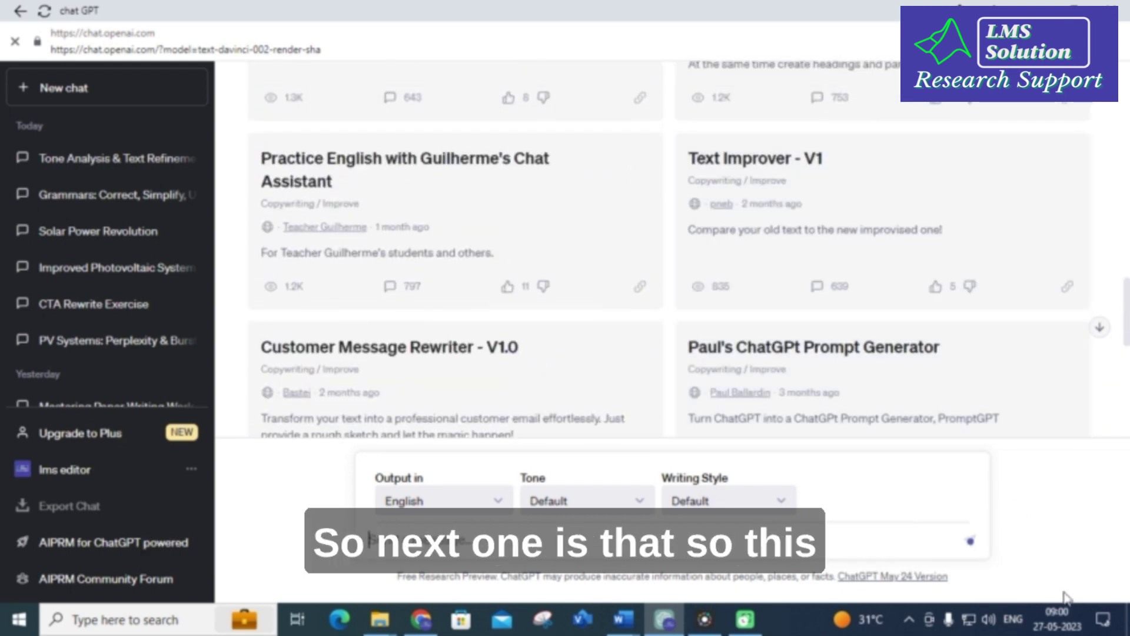
{"action": "scroll", "coordinate": [1028, 431], "scroll_direction": "down", "scroll_amount": 5}
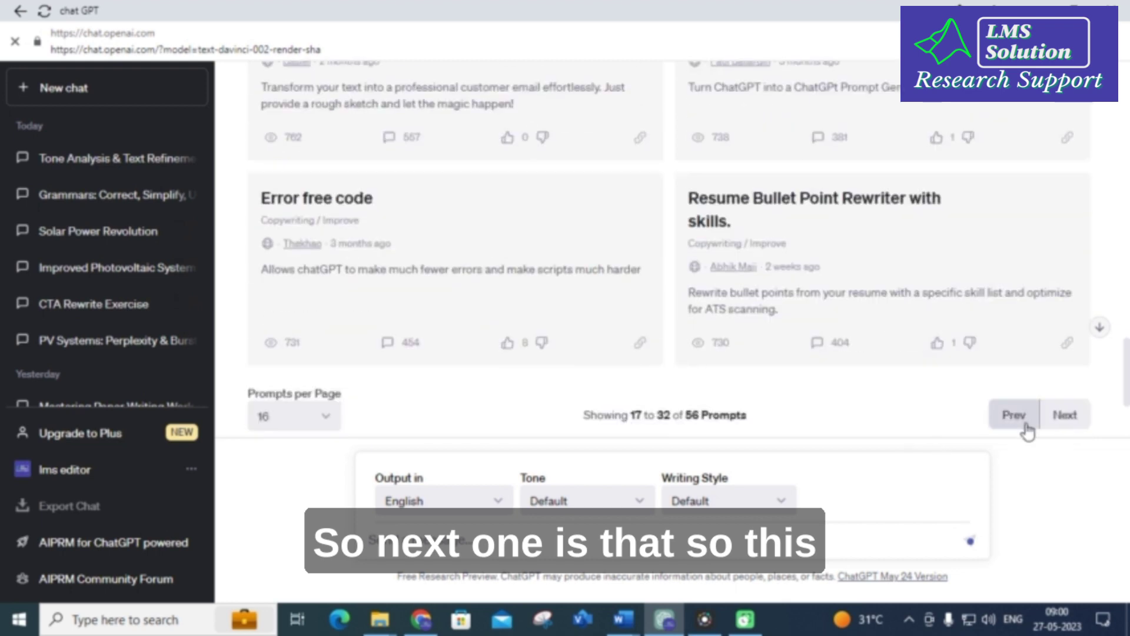
{"action": "left_click", "coordinate": [1067, 423]}
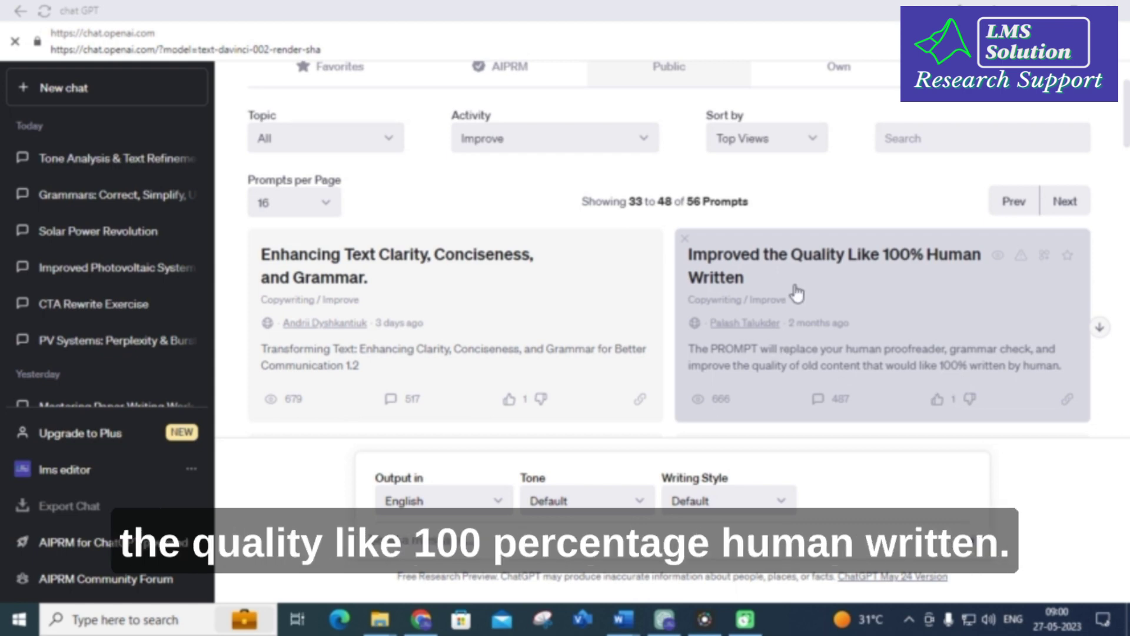
- Submit the pasted photovoltaic paragraph to the 'Improved the Quality Like 100% Human Written' prompt
{"action": "left_click", "coordinate": [773, 259]}
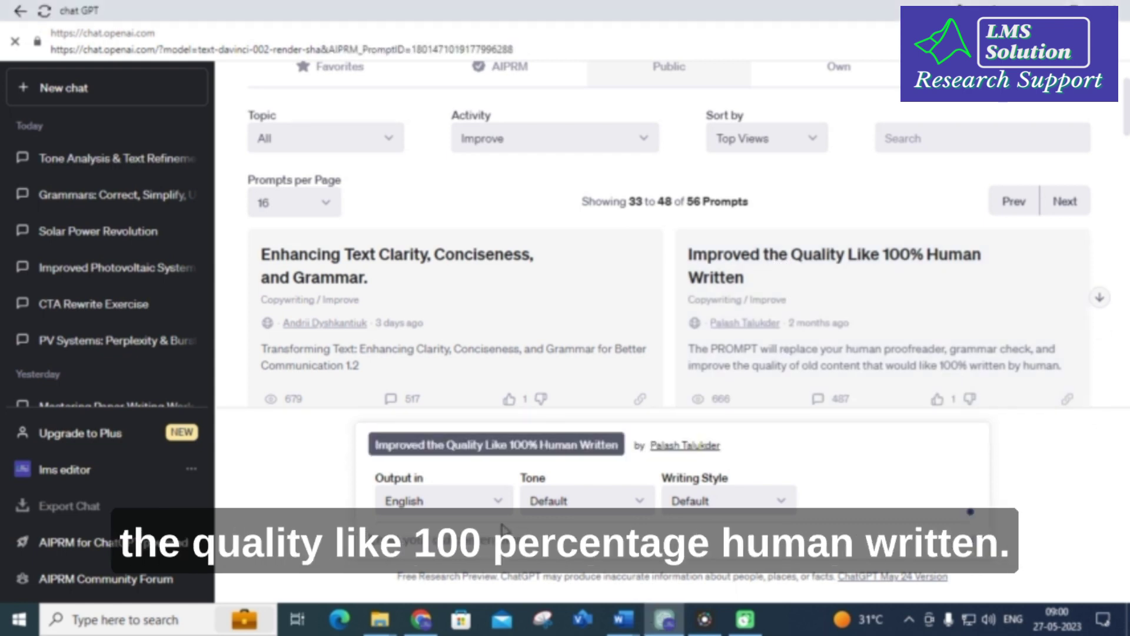
{"action": "key", "text": "ctrl+v"}
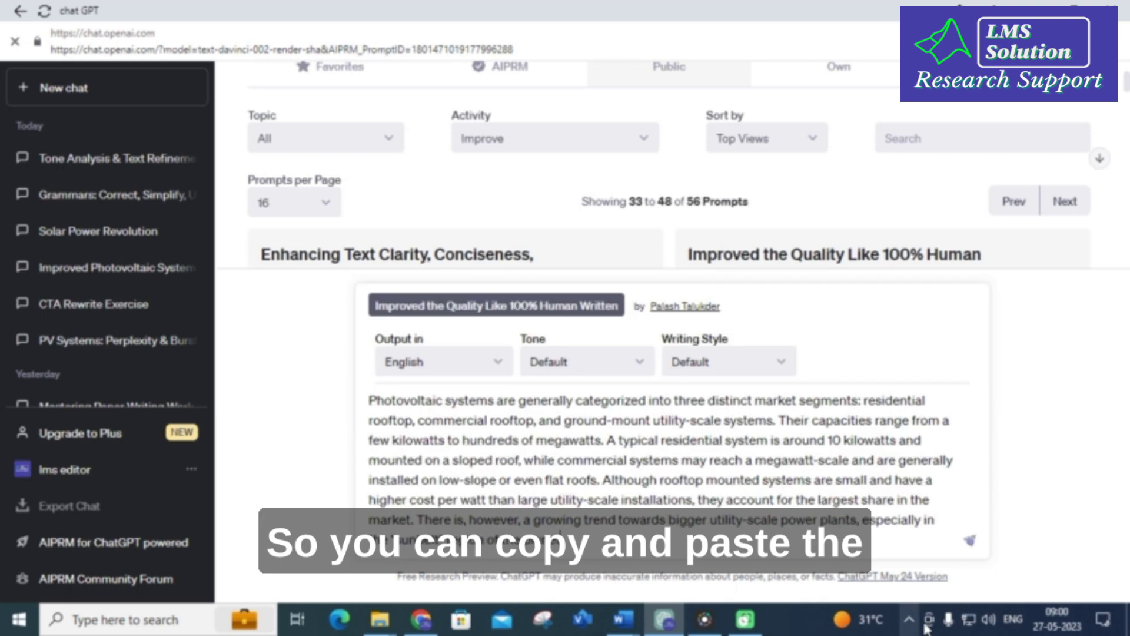
{"action": "left_click", "coordinate": [972, 541]}
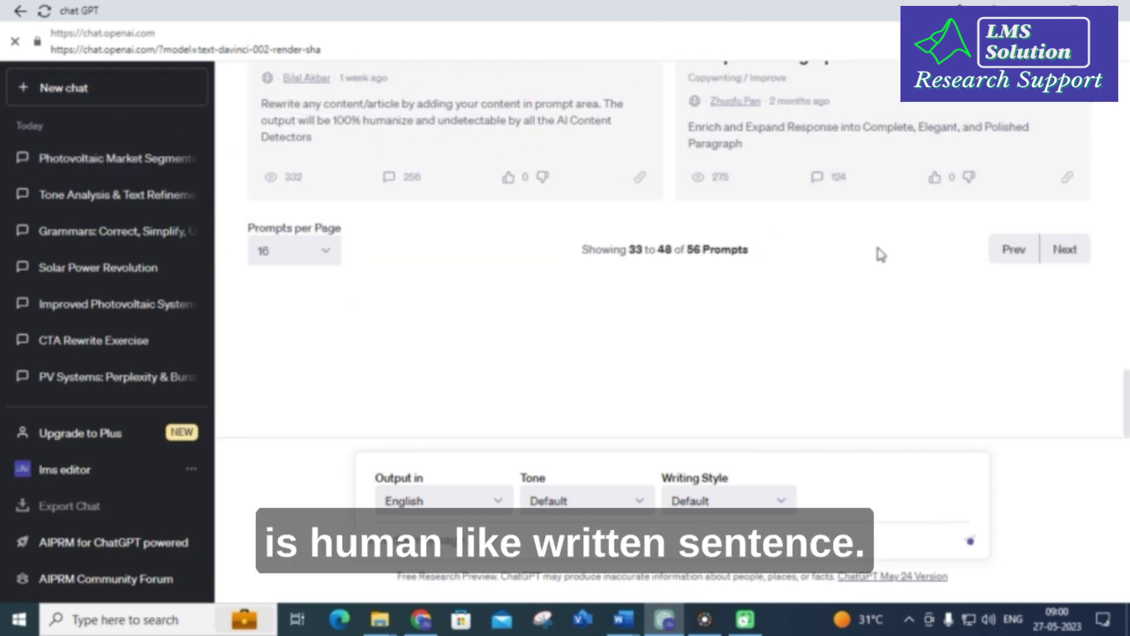
- Go to the final page of prompts 49–56 and browse cards like 'Rephrase this to American conversational'
{"action": "left_click", "coordinate": [1066, 250]}
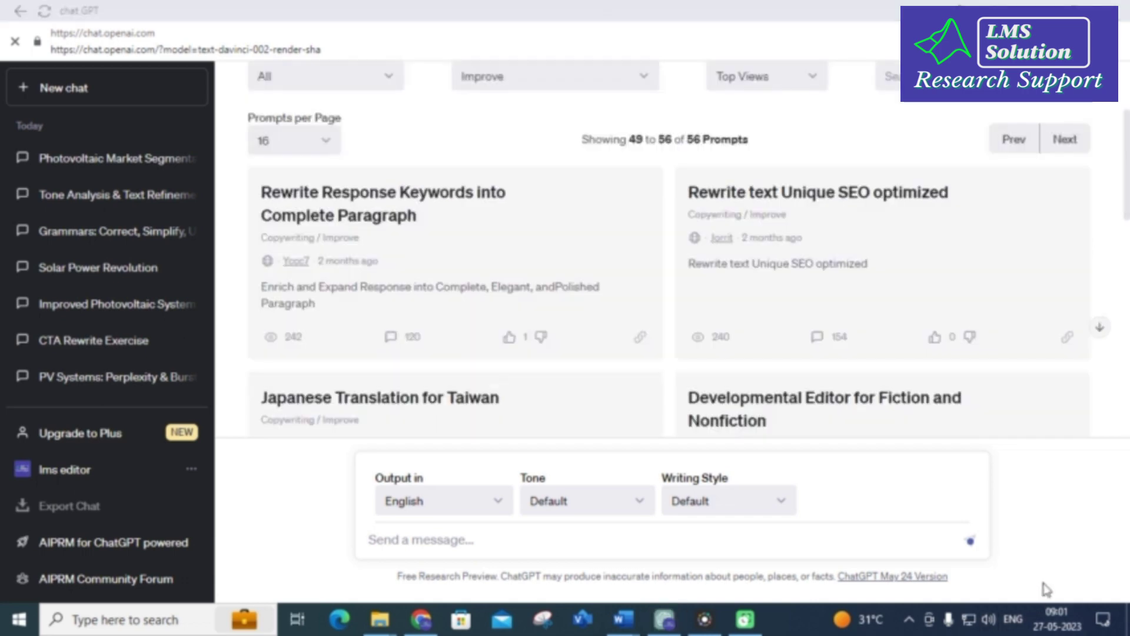
{"action": "scroll", "coordinate": [453, 265], "scroll_direction": "up", "scroll_amount": 3}
{"action": "scroll", "coordinate": [434, 269], "scroll_direction": "down", "scroll_amount": 1}
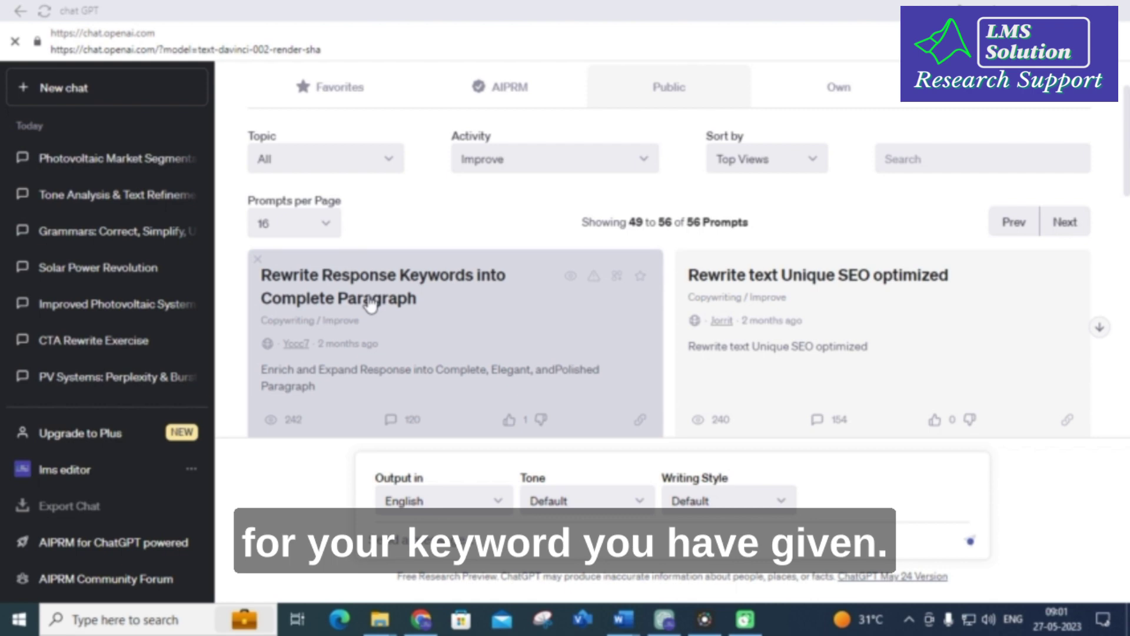
{"action": "scroll", "coordinate": [647, 304], "scroll_direction": "down", "scroll_amount": 1}
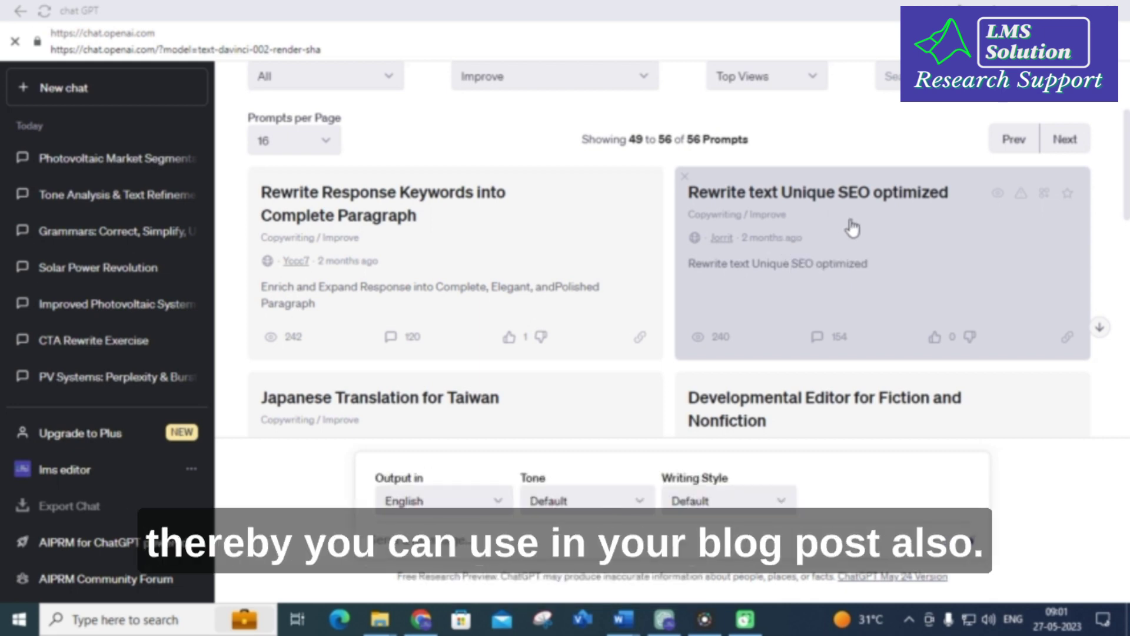
{"action": "scroll", "coordinate": [842, 232], "scroll_direction": "down", "scroll_amount": 10}
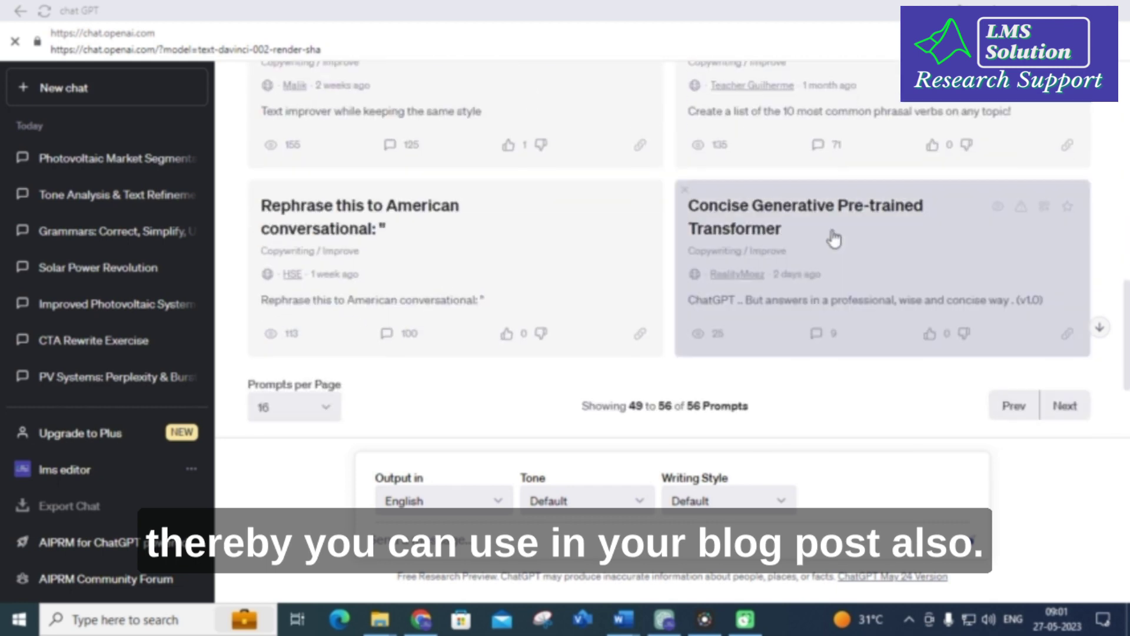
{"action": "scroll", "coordinate": [513, 174], "scroll_direction": "down", "scroll_amount": 1}
{"action": "scroll", "coordinate": [392, 157], "scroll_direction": "down", "scroll_amount": 1}
{"action": "scroll", "coordinate": [387, 157], "scroll_direction": "up", "scroll_amount": 1}
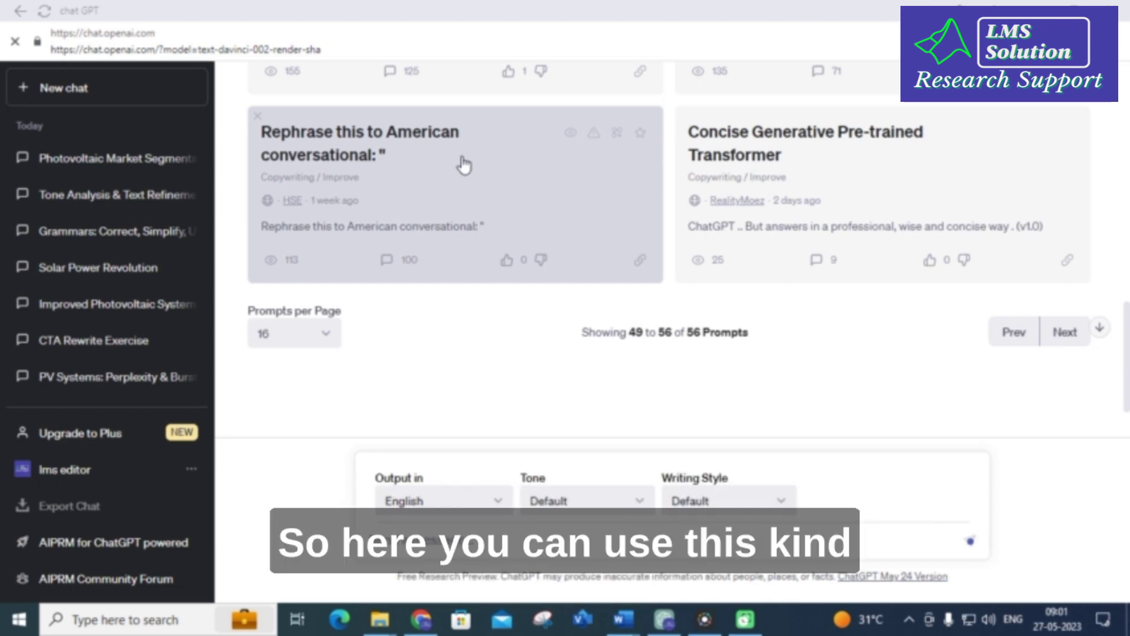
{"action": "scroll", "coordinate": [462, 200], "scroll_direction": "up", "scroll_amount": 2}
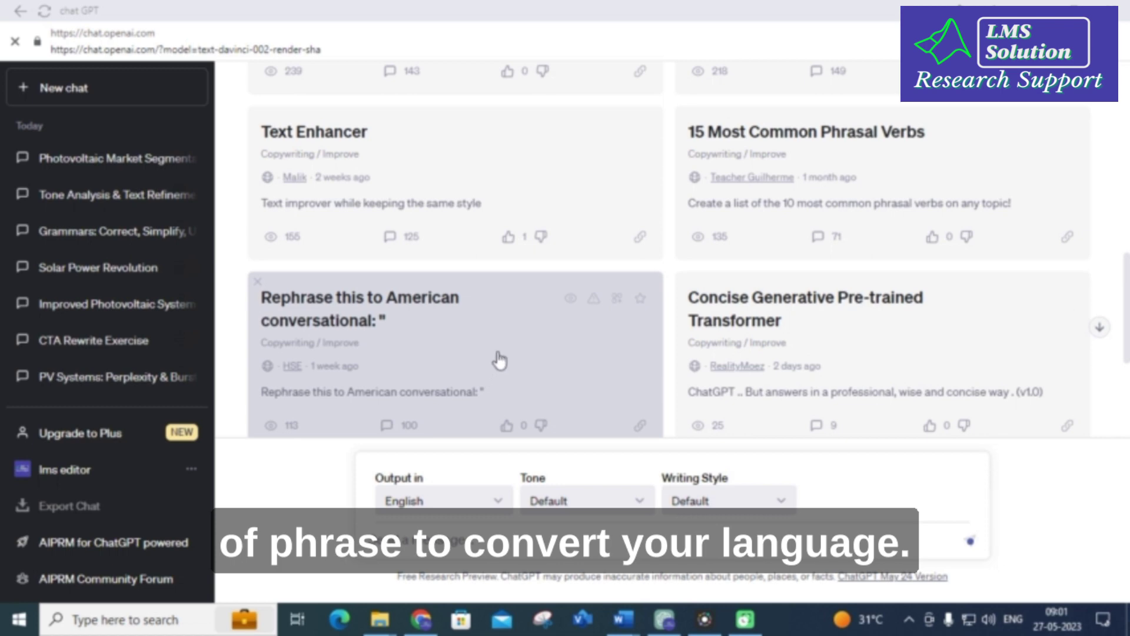
{"action": "scroll", "coordinate": [500, 360], "scroll_direction": "up", "scroll_amount": 9}
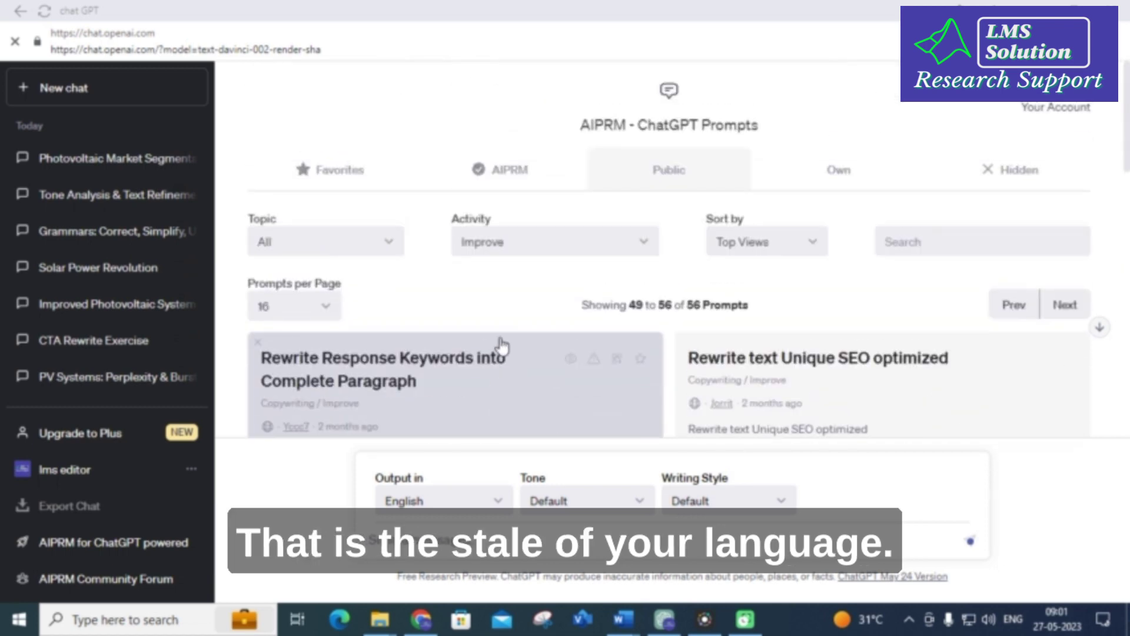